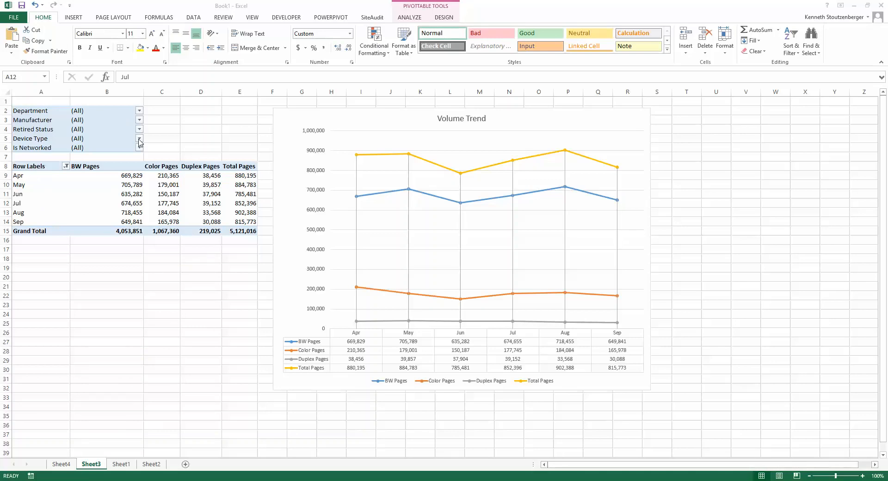
# Filter the volume trend pivot table and chart to the Medium Company\Detroit department.
pyautogui.click(140, 112)
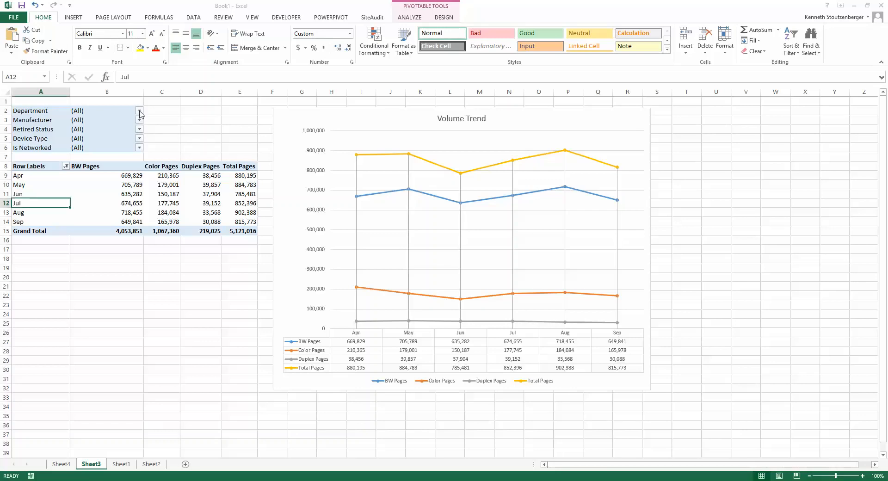
pyautogui.click(139, 111)
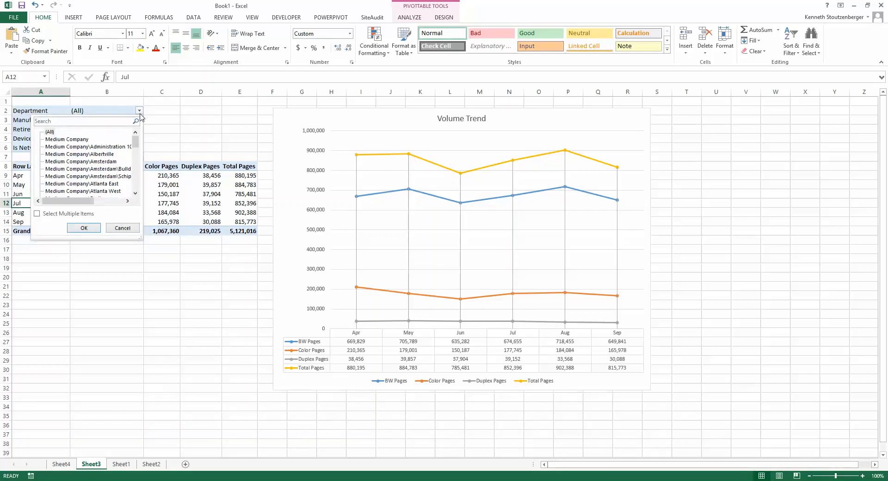
pyautogui.moveTo(136, 143); pyautogui.dragTo(137, 163)
pyautogui.click(93, 169)
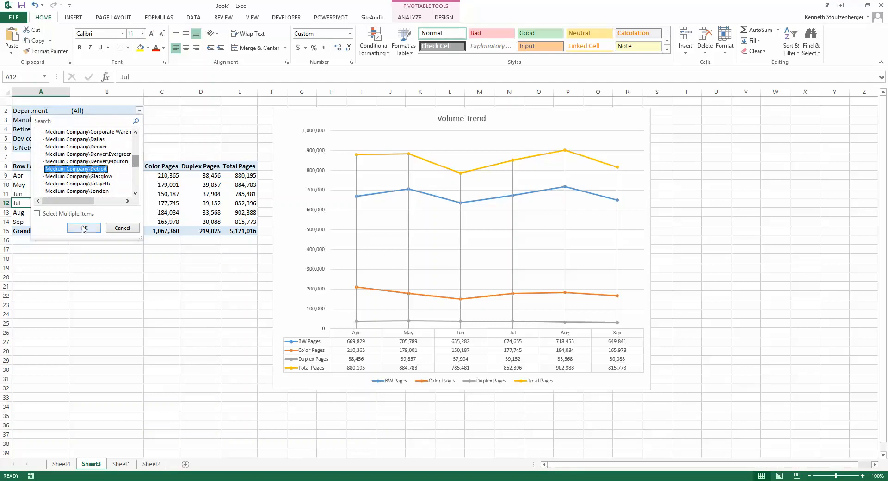
pyautogui.click(84, 228)
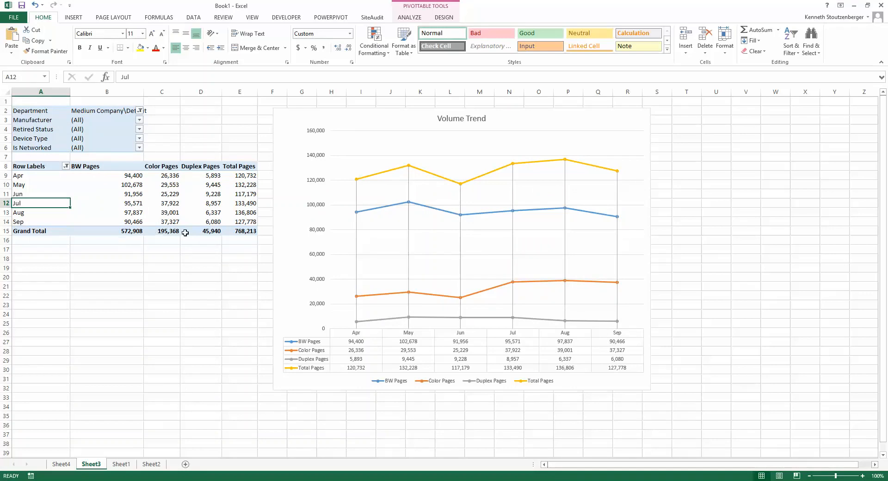
pyautogui.moveTo(206, 228)
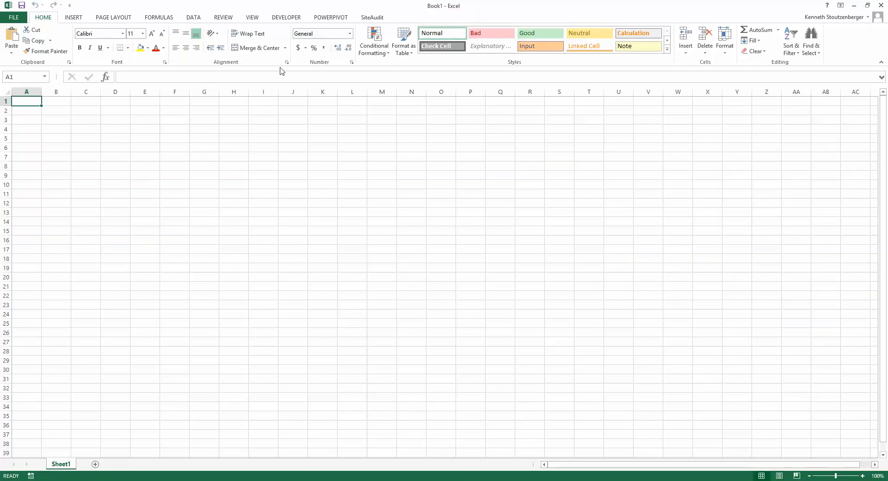
# Switch to Netaphor SiteAudit to check the server and database in its Database Configuration, and return to the blank Excel workbook.
pyautogui.click(373, 18)
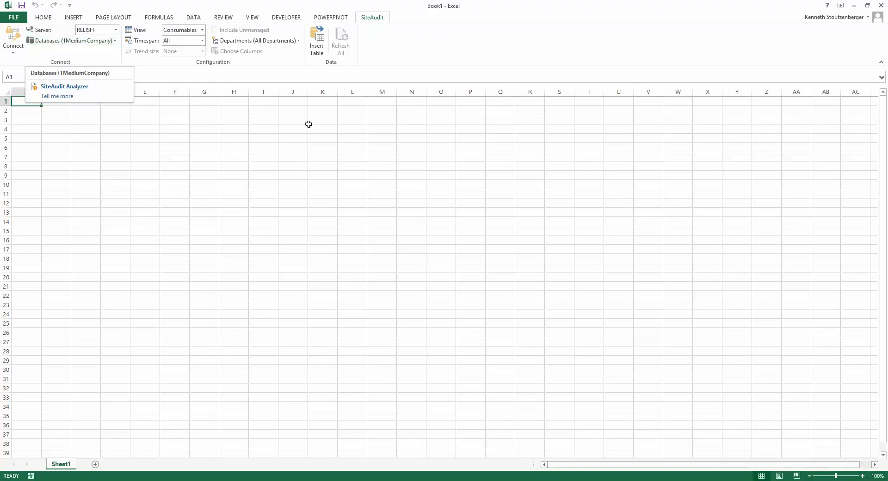
pyautogui.hotkey('alt', 'Tab')
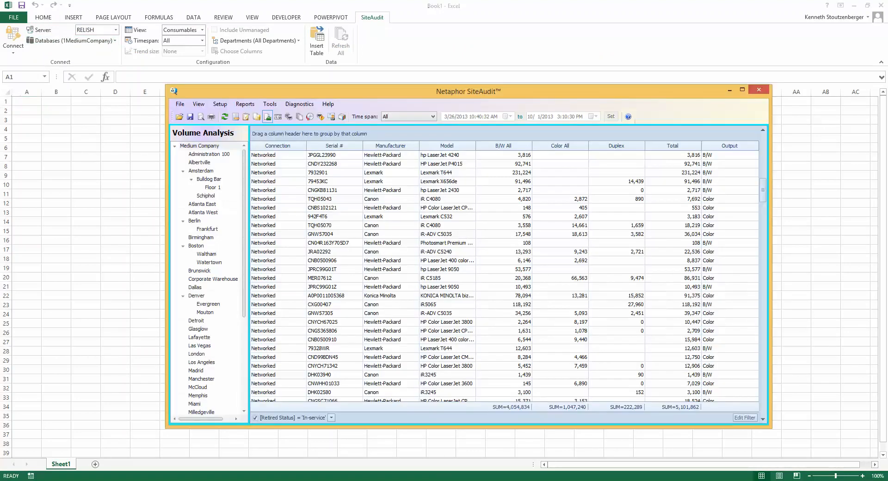
pyautogui.click(220, 104)
pyautogui.click(234, 125)
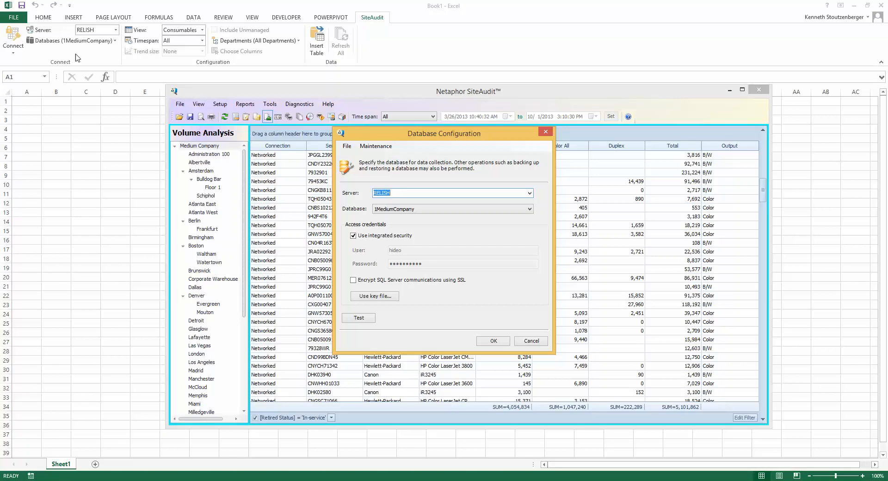
pyautogui.click(546, 132)
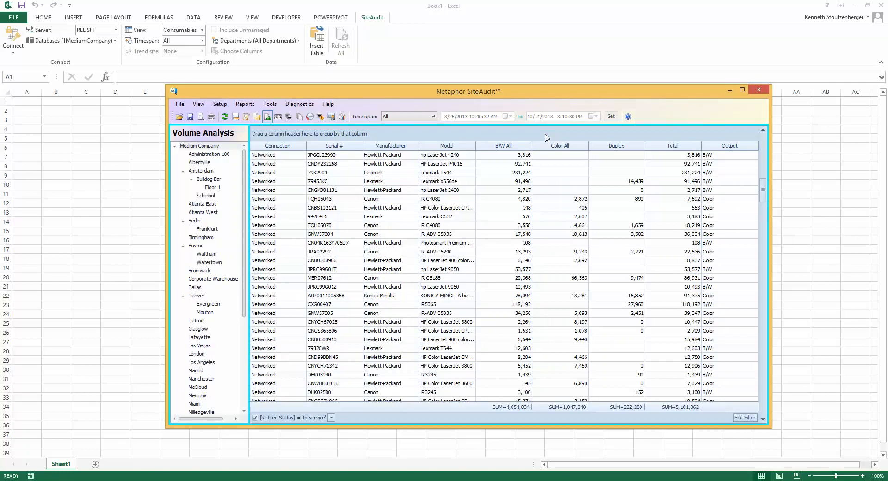
pyautogui.click(567, 28)
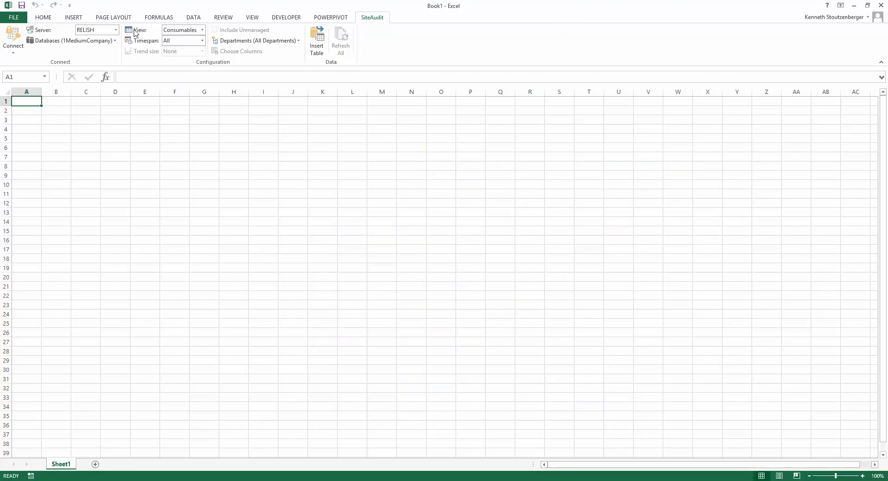
# Configure the SiteAudit data with the Volumes view and a Months trend size, keeping the timespan at All.
pyautogui.click(201, 30)
pyautogui.click(181, 67)
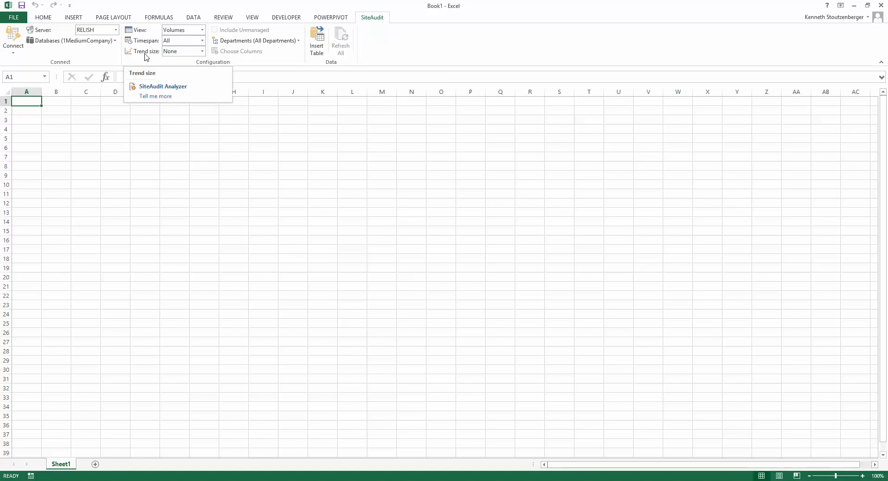
pyautogui.click(202, 52)
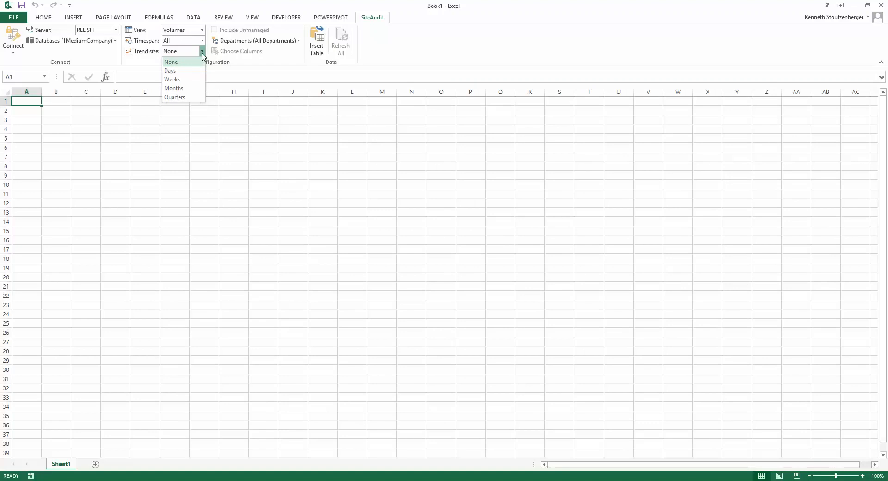
pyautogui.click(181, 87)
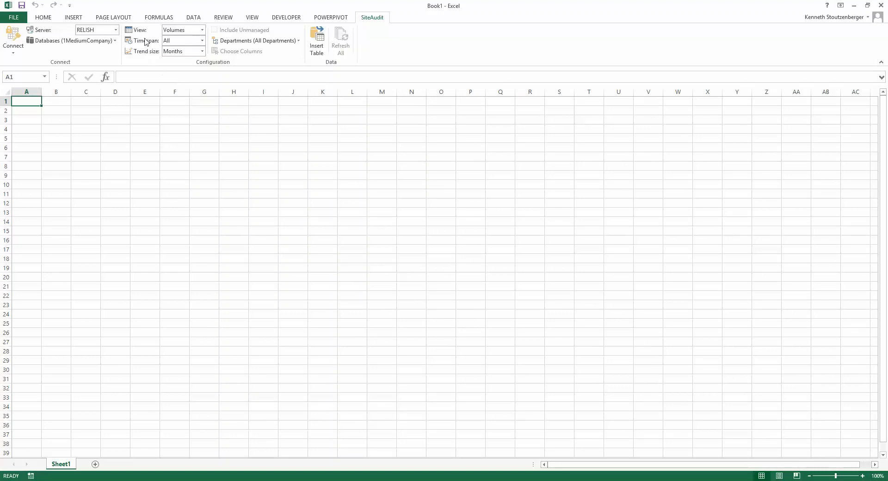
pyautogui.click(203, 41)
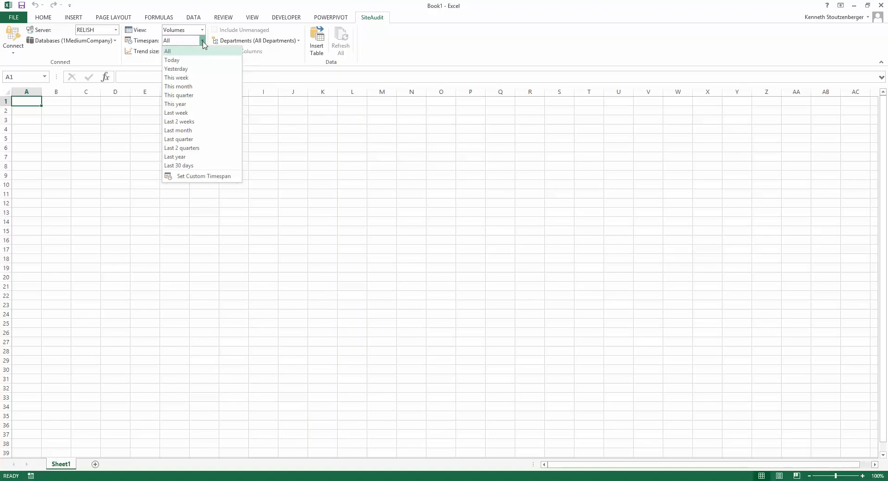
pyautogui.click(203, 42)
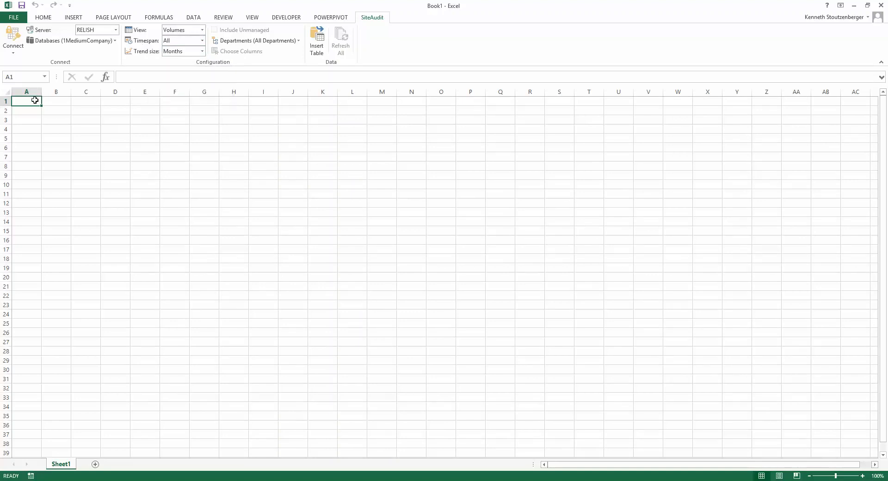
# Insert the SiteAudit volumes table into Sheet1 starting at cell A1.
pyautogui.click(57, 129)
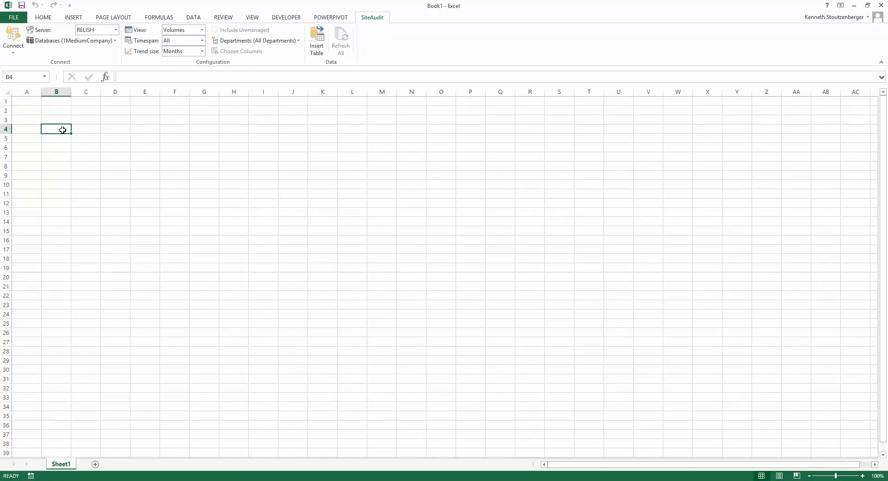
pyautogui.click(29, 101)
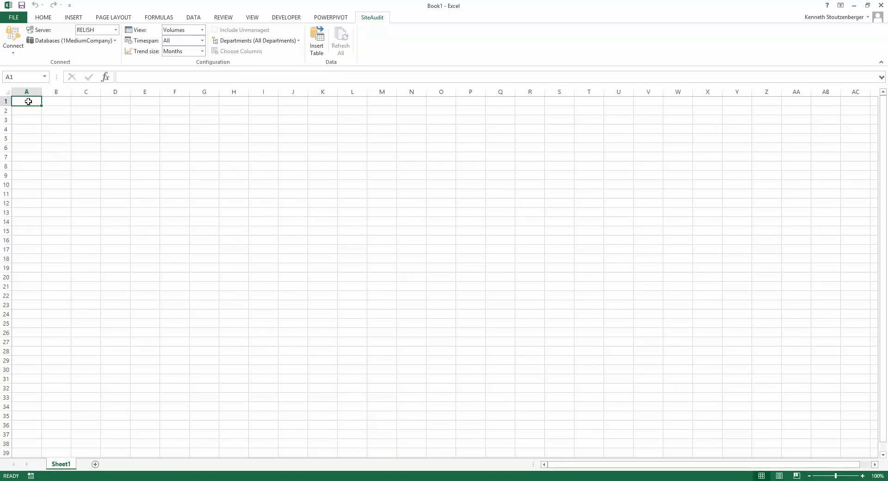
pyautogui.click(319, 52)
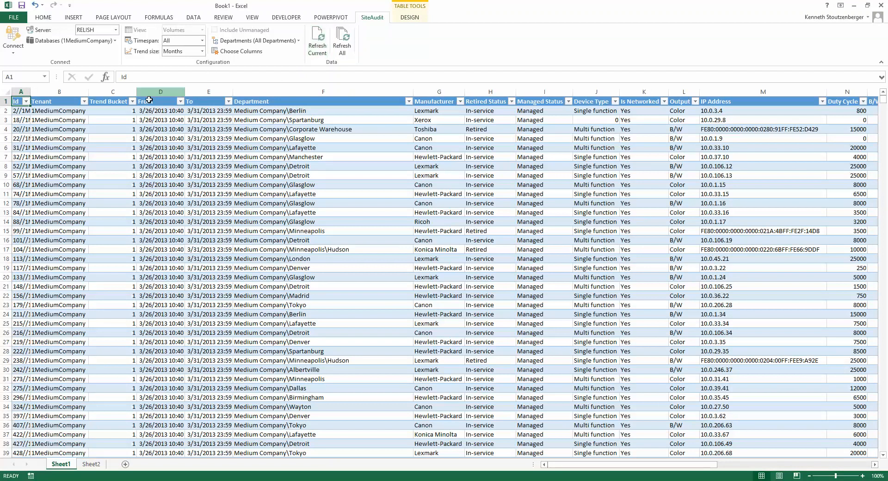
# Select the From and To columns and compare their dates with the time span shown in Netaphor SiteAudit.
pyautogui.moveTo(156, 94); pyautogui.dragTo(194, 103)
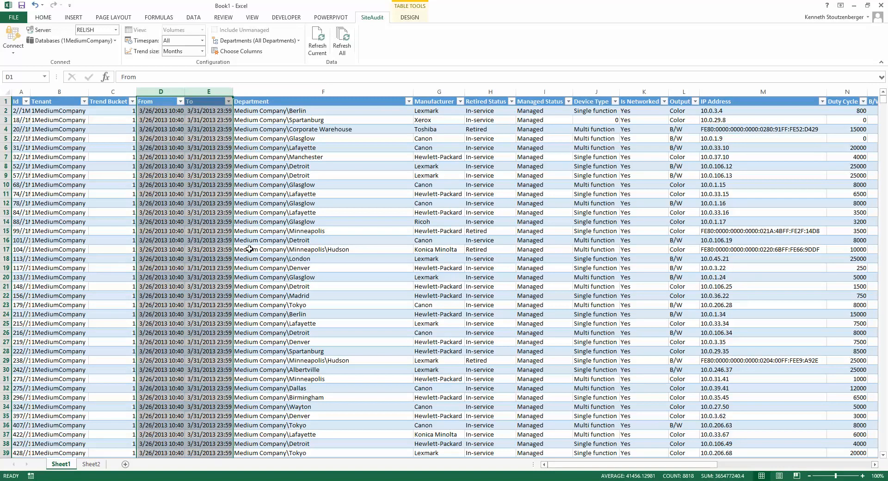
pyautogui.click(420, 430)
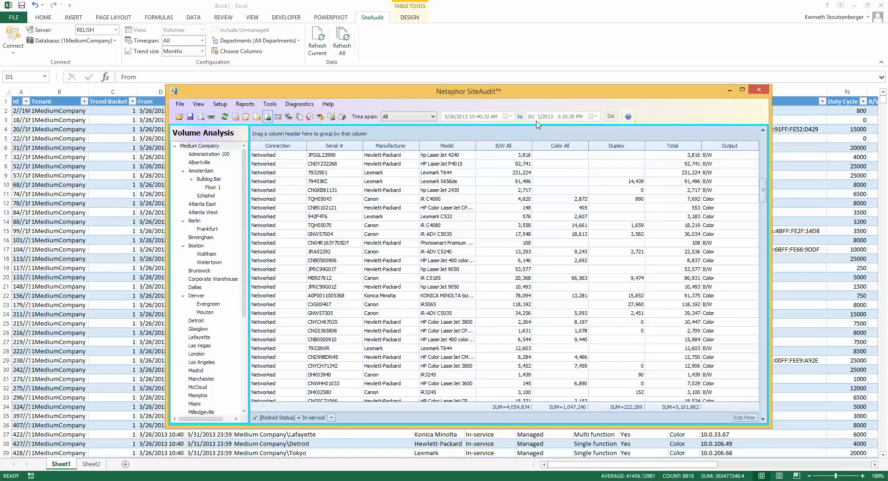
pyautogui.click(585, 59)
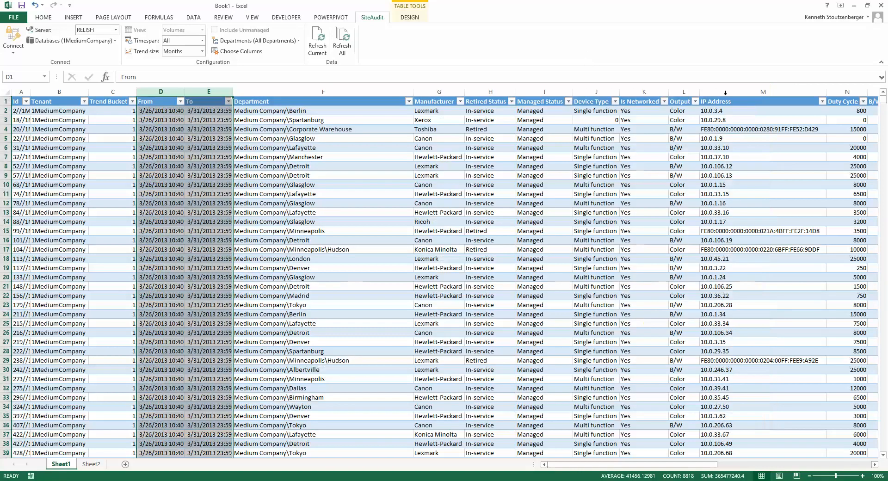
# Examine the rest of the inserted table, including its page volume and cost columns.
pyautogui.click(884, 125)
pyautogui.moveTo(883, 125); pyautogui.dragTo(880, 87)
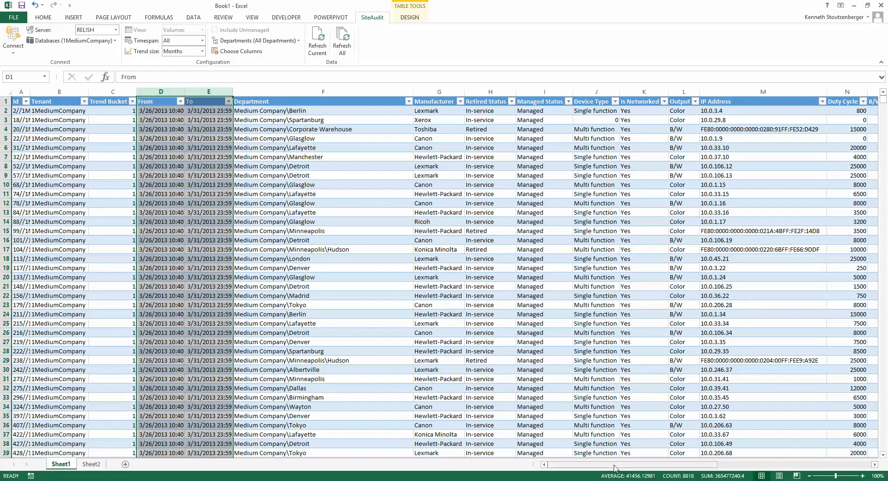
pyautogui.moveTo(614, 466); pyautogui.dragTo(685, 445)
pyautogui.hscroll(6, 687, 448)
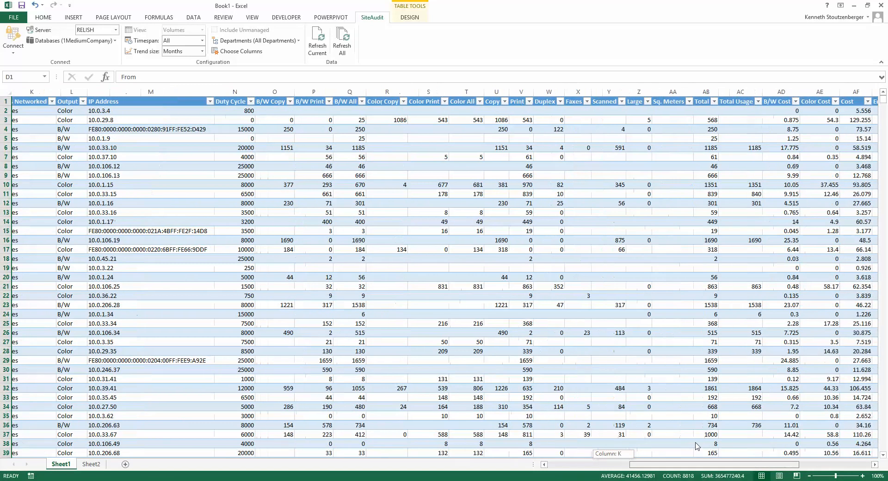
pyautogui.hscroll(-12, 732, 435)
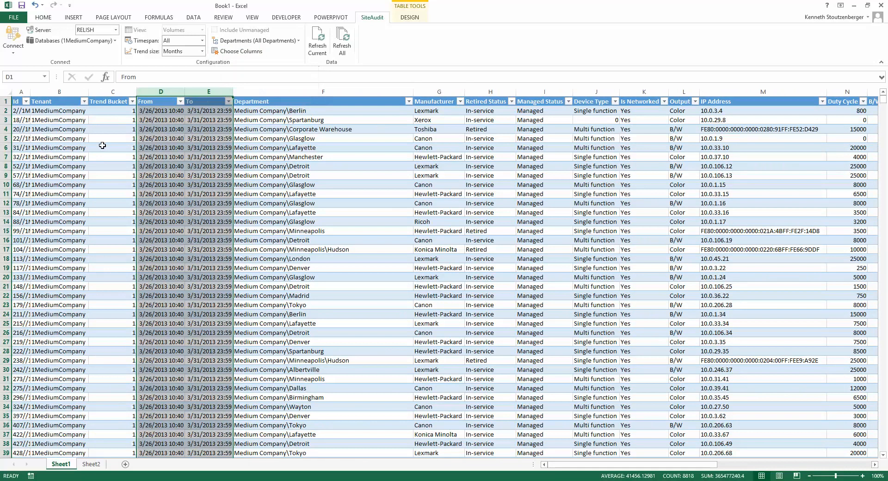
# Create a PivotTable from Table2 on a new worksheet.
pyautogui.click(99, 131)
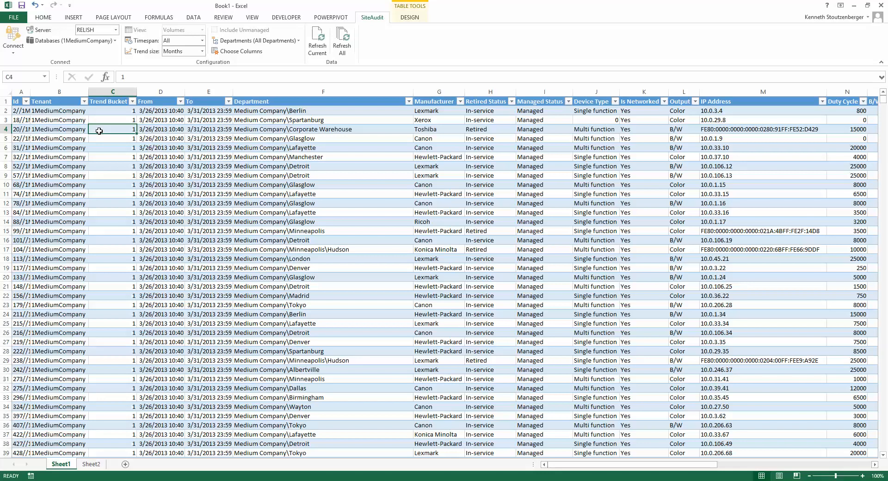
pyautogui.click(56, 131)
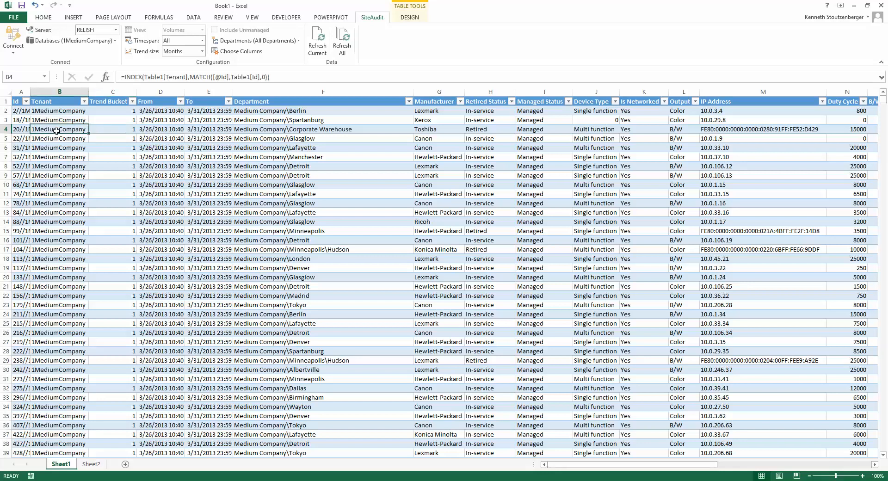
pyautogui.click(77, 19)
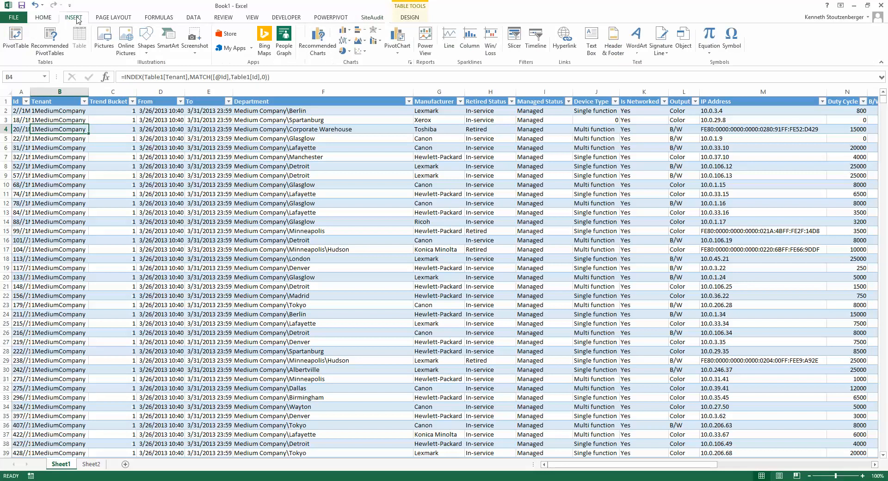
pyautogui.click(15, 40)
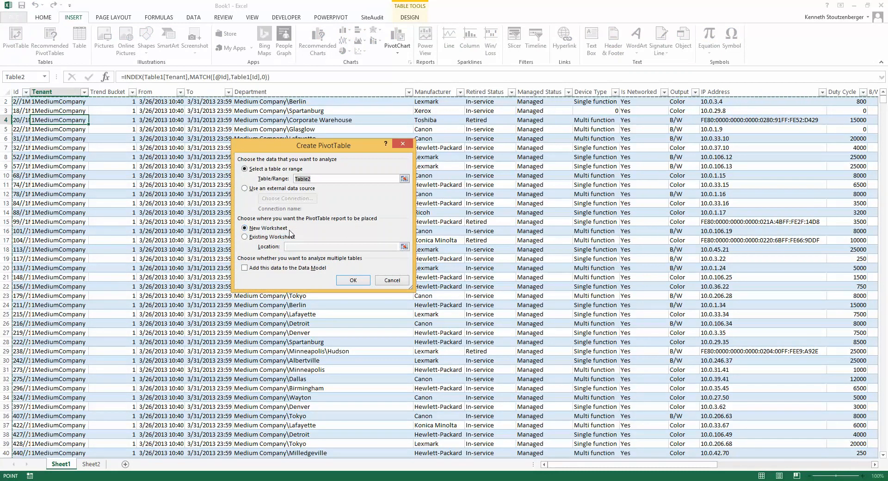
pyautogui.click(353, 279)
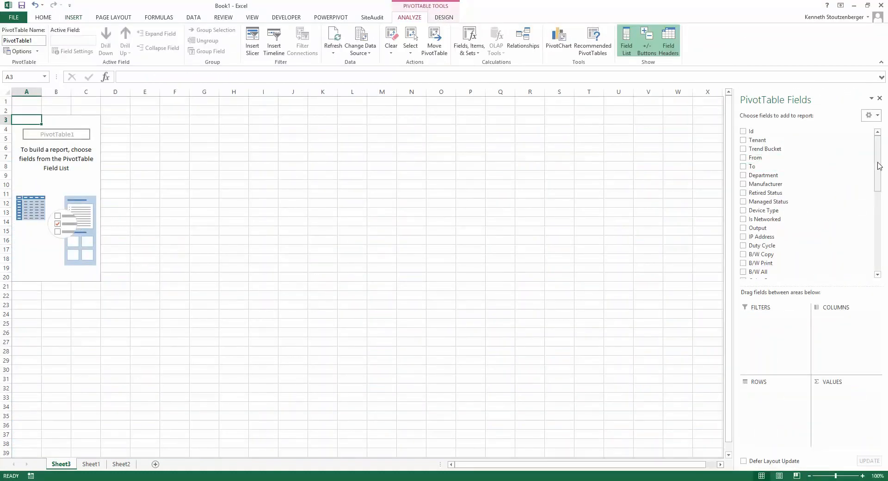
# Add Department, Manufacturer, Retired Status, Managed Status, Device Type and Is Networked as PivotTable filters.
pyautogui.moveTo(878, 172); pyautogui.dragTo(881, 152)
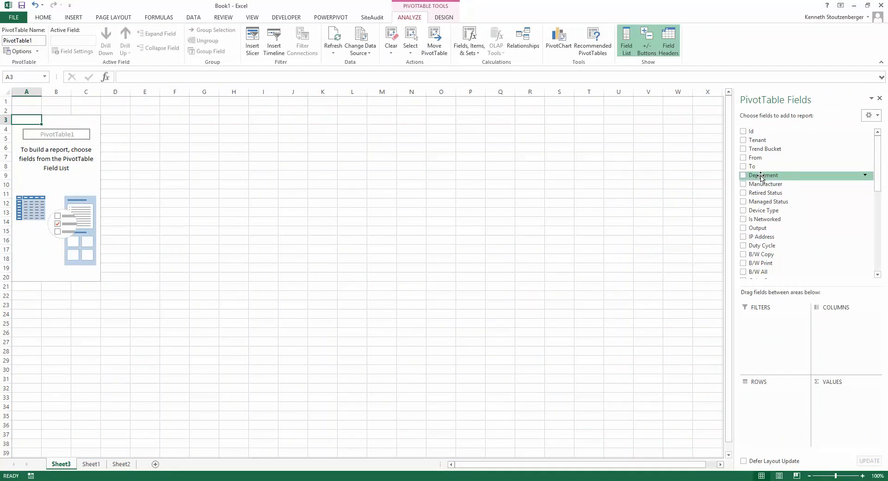
pyautogui.moveTo(761, 176); pyautogui.dragTo(762, 321)
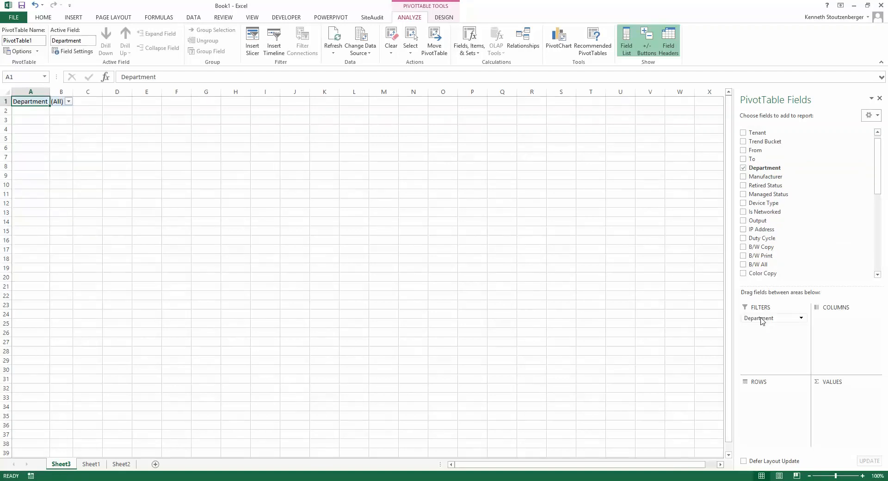
pyautogui.moveTo(763, 179); pyautogui.dragTo(770, 355)
pyautogui.moveTo(764, 181); pyautogui.dragTo(776, 350)
pyautogui.moveTo(771, 188); pyautogui.dragTo(769, 350)
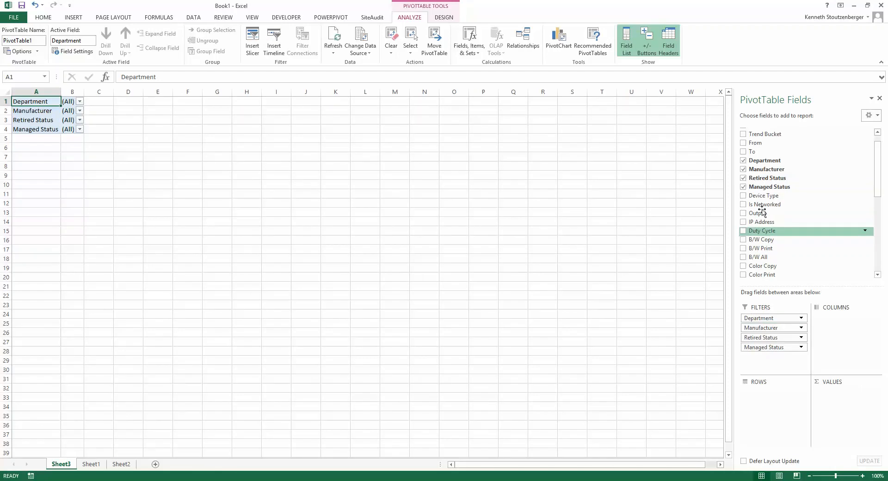
pyautogui.moveTo(763, 196); pyautogui.dragTo(771, 359)
pyautogui.moveTo(762, 201); pyautogui.dragTo(766, 363)
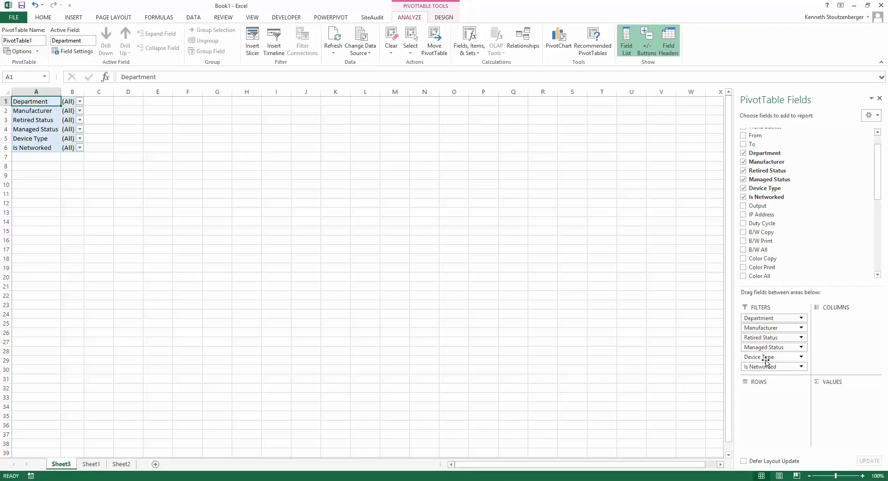
# Add the To field to the PivotTable rows and select its first date.
pyautogui.click(744, 145)
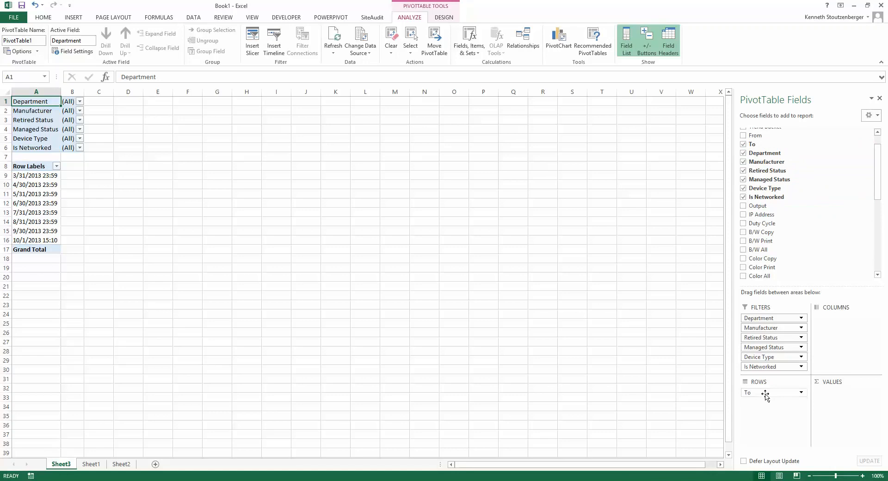
pyautogui.click(37, 178)
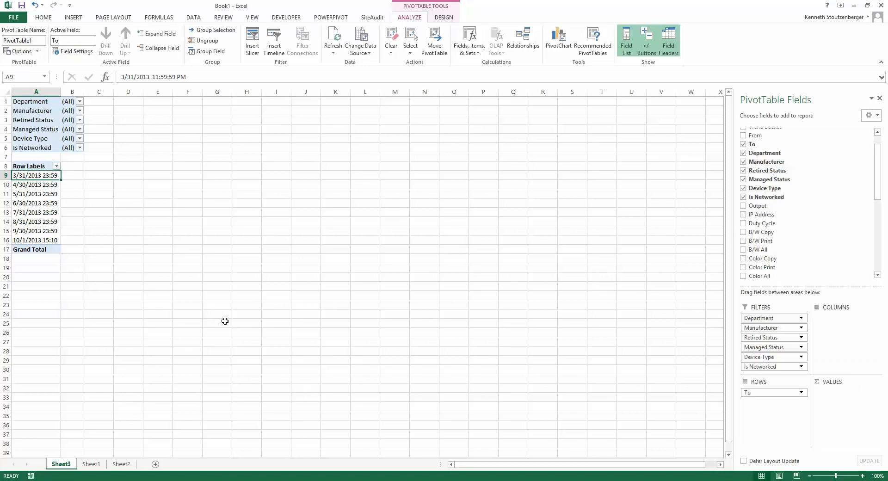
# Check the To dates in the Sheet1 source table and group the PivotTable's To row dates by Months.
pyautogui.click(92, 464)
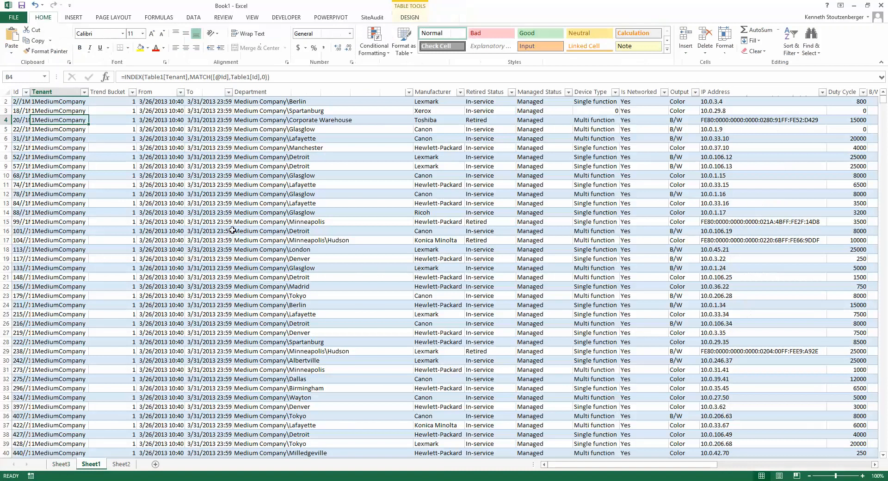
pyautogui.click(205, 112)
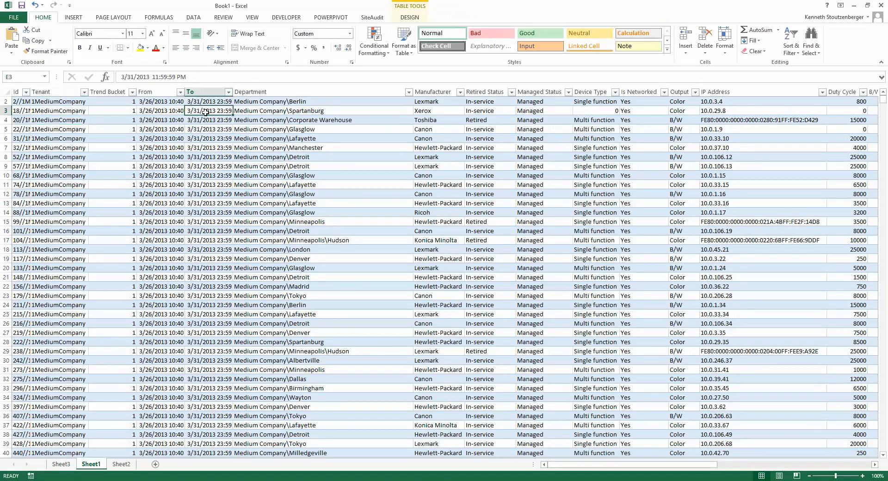
pyautogui.click(62, 465)
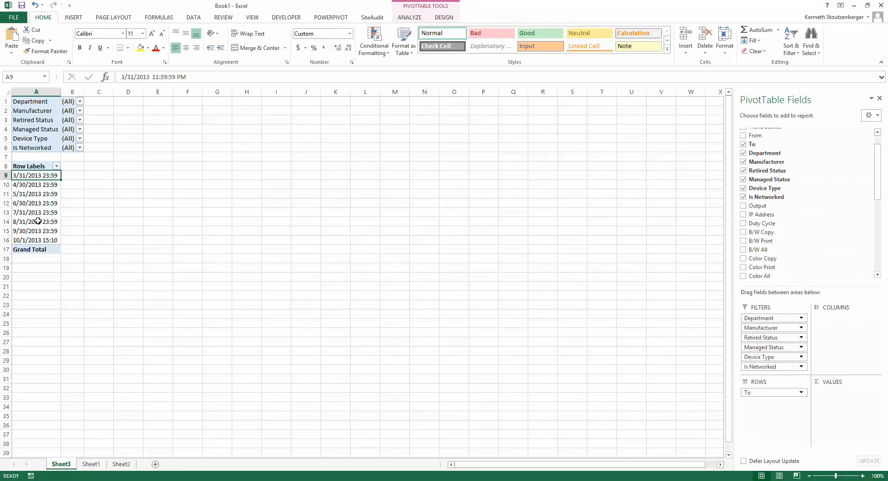
pyautogui.rightClick(30, 185)
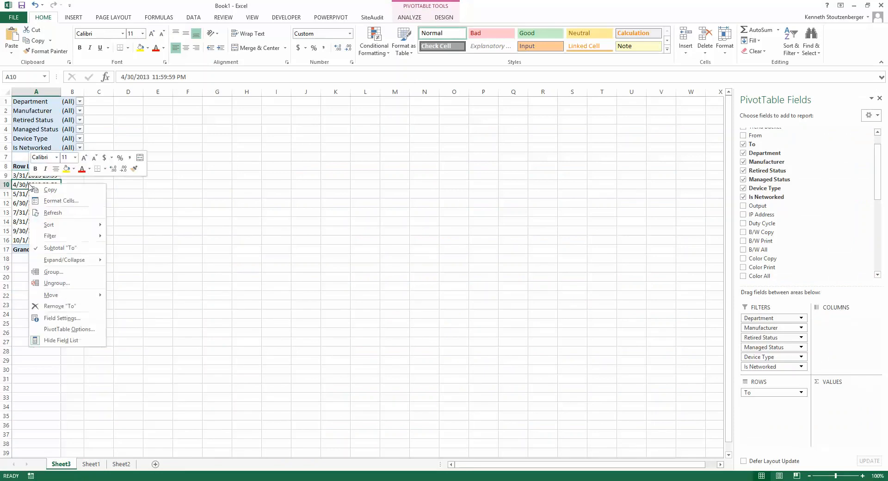
pyautogui.click(62, 275)
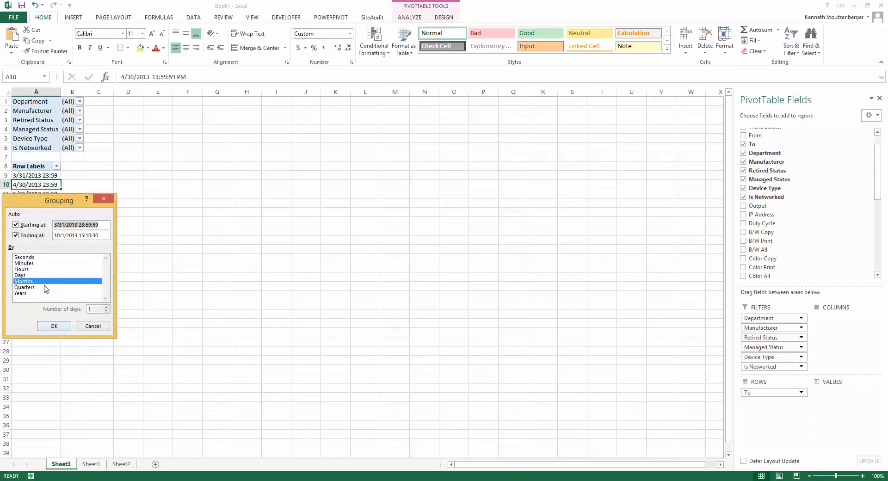
pyautogui.click(54, 326)
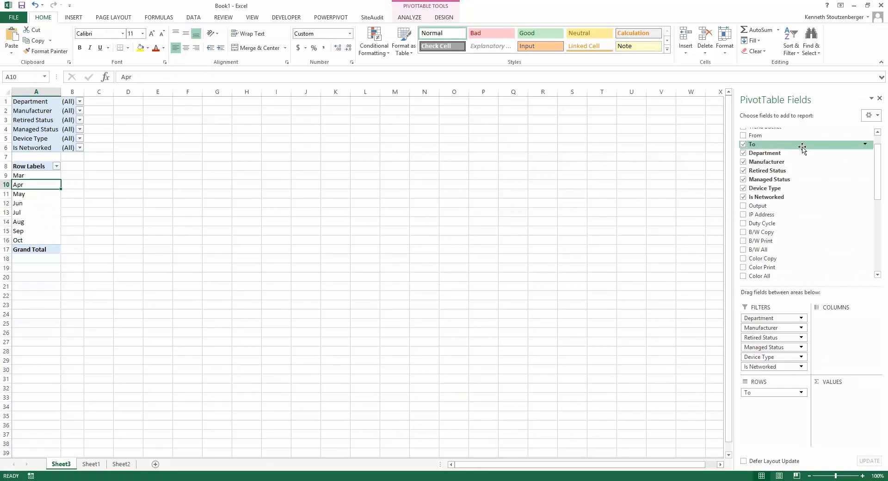
# Add the B/W All, Color All, Duplex and Total fields to the PivotTable values.
pyautogui.moveTo(880, 172); pyautogui.dragTo(880, 194)
pyautogui.moveTo(764, 187); pyautogui.dragTo(840, 394)
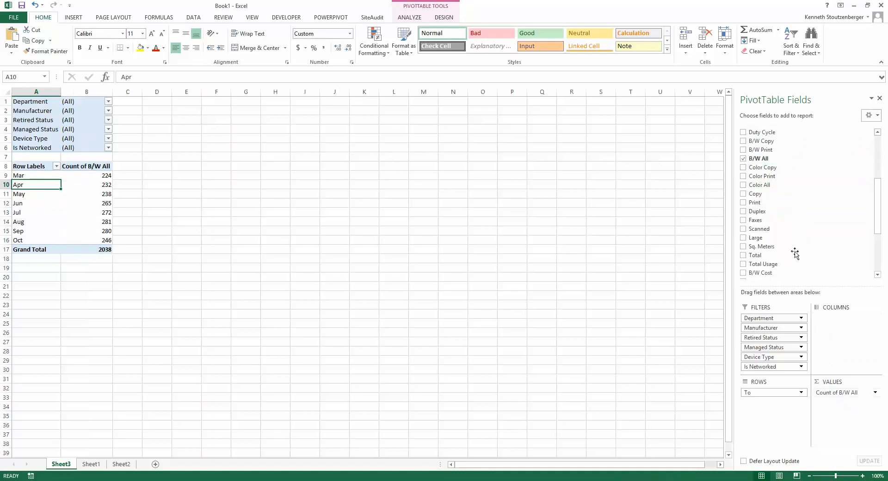
pyautogui.moveTo(758, 184); pyautogui.dragTo(831, 409)
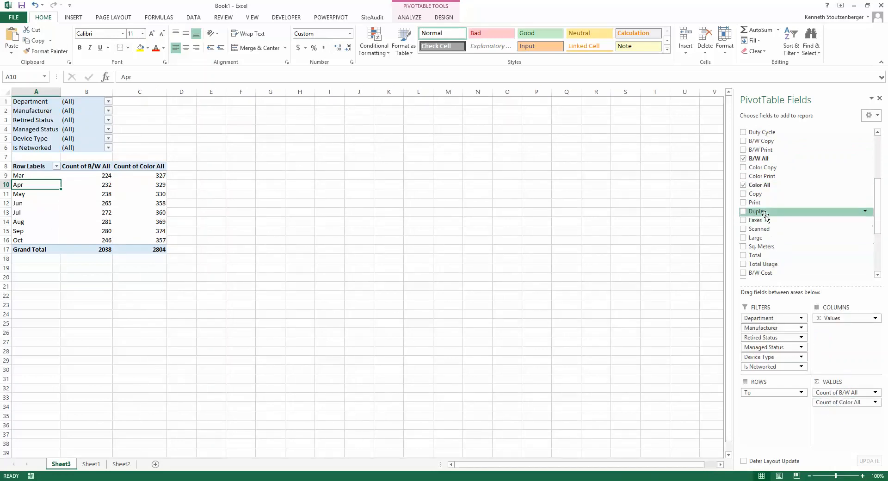
pyautogui.moveTo(764, 215); pyautogui.dragTo(838, 433)
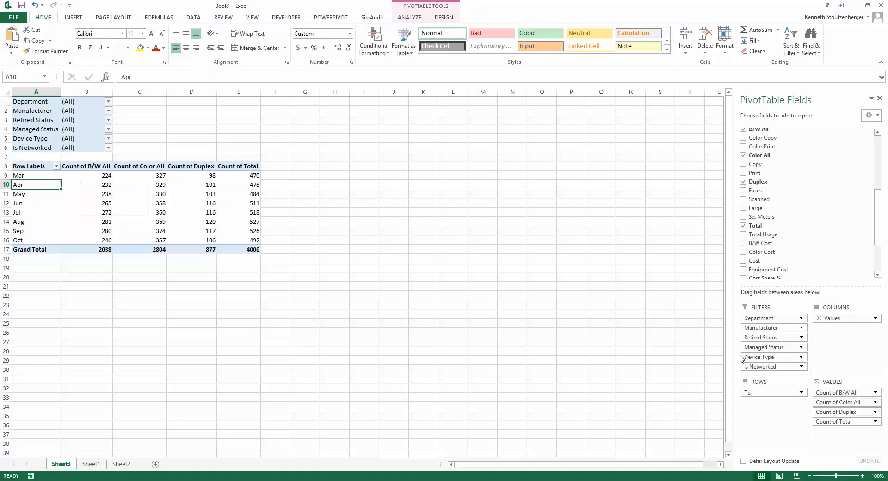
# Summarize the B/W All value field by Sum and name it BW Pages.
pyautogui.click(875, 393)
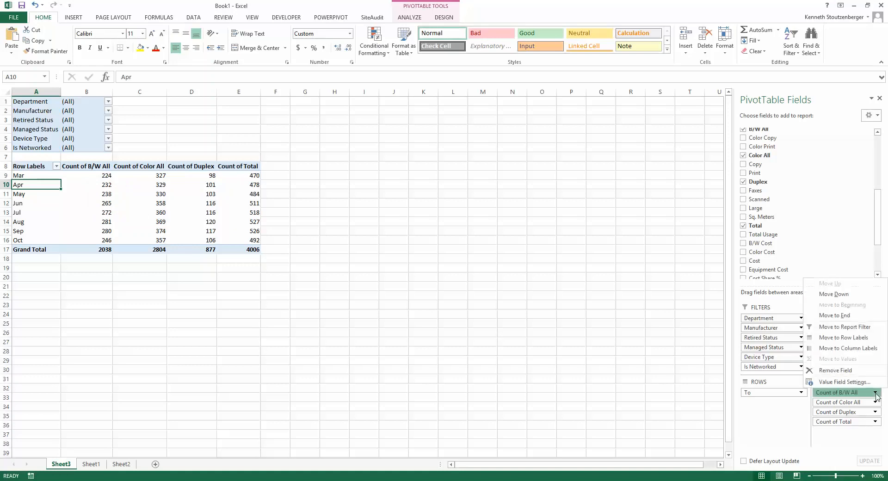
pyautogui.click(852, 384)
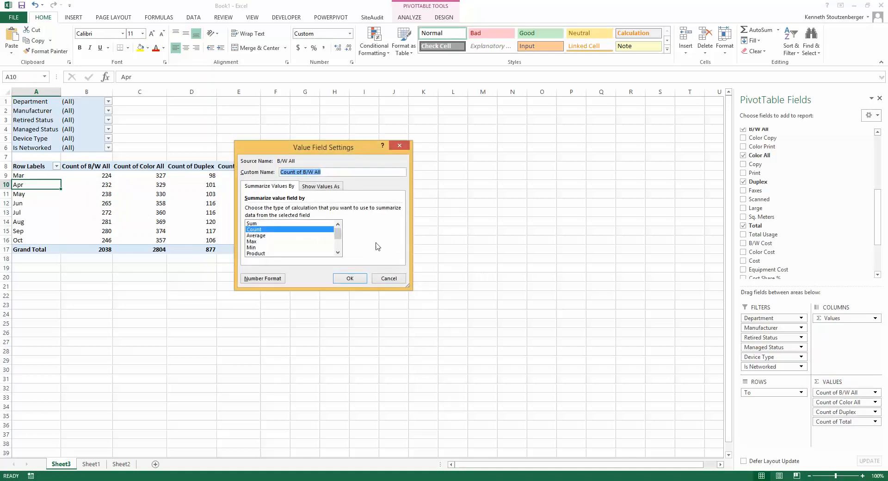
pyautogui.click(252, 224)
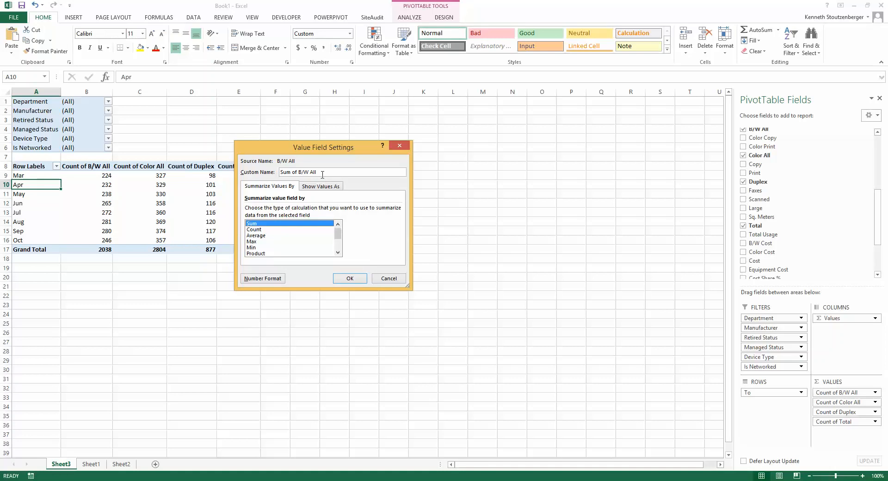
pyautogui.moveTo(316, 172); pyautogui.dragTo(280, 172)
pyautogui.write('BW Pages')
pyautogui.click(348, 277)
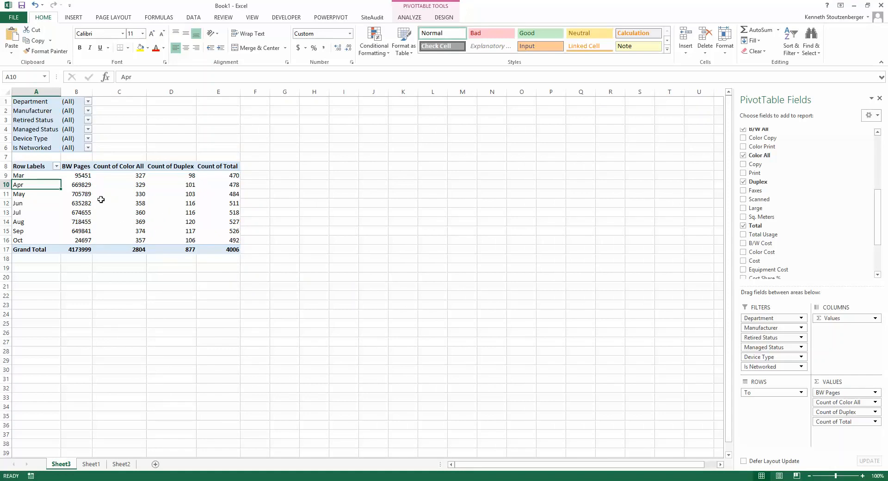
# Format the BW Pages value field as Number with a thousands separator and 0 decimal places.
pyautogui.click(875, 392)
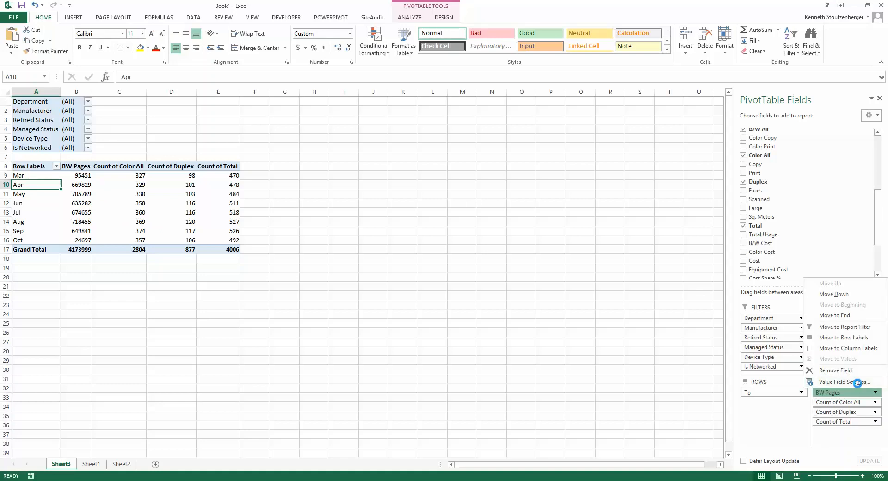
pyautogui.click(845, 382)
pyautogui.click(261, 280)
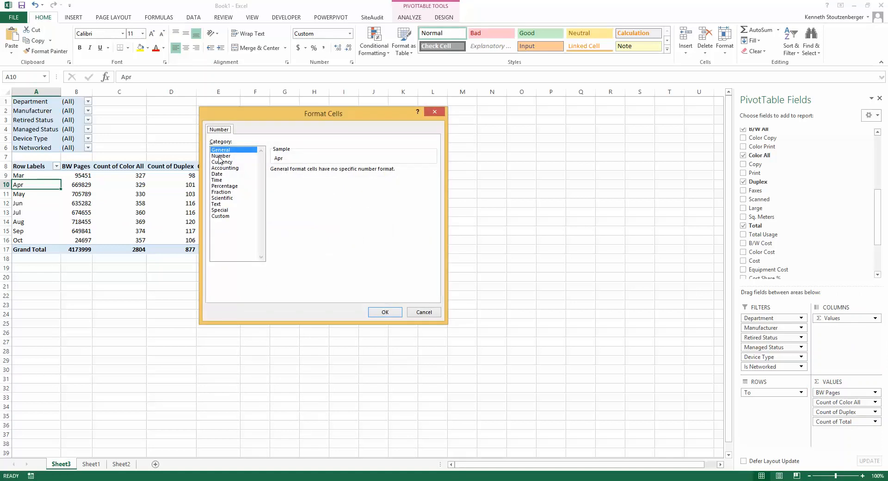
pyautogui.click(220, 156)
pyautogui.click(274, 181)
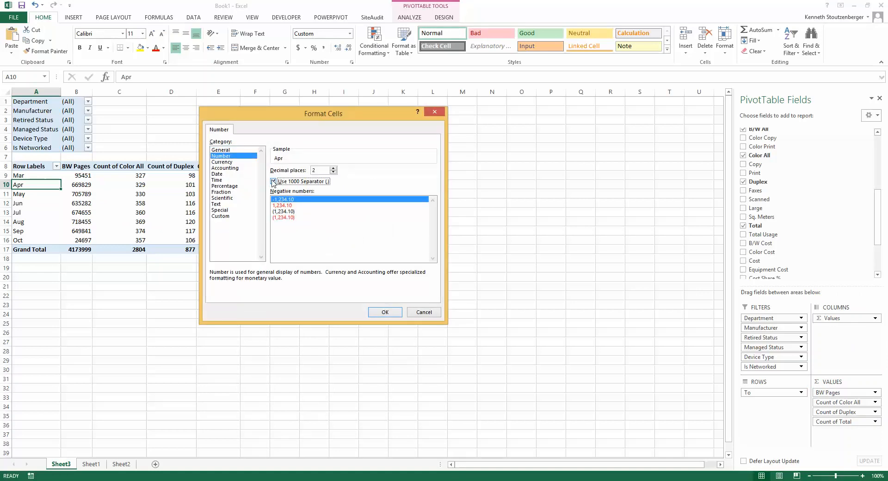
pyautogui.click(333, 172)
pyautogui.click(333, 172)
pyautogui.click(380, 312)
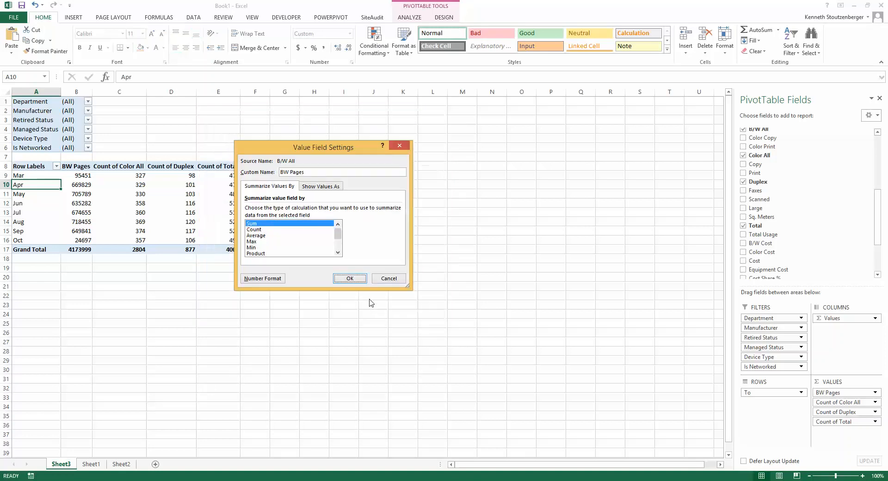
pyautogui.click(350, 278)
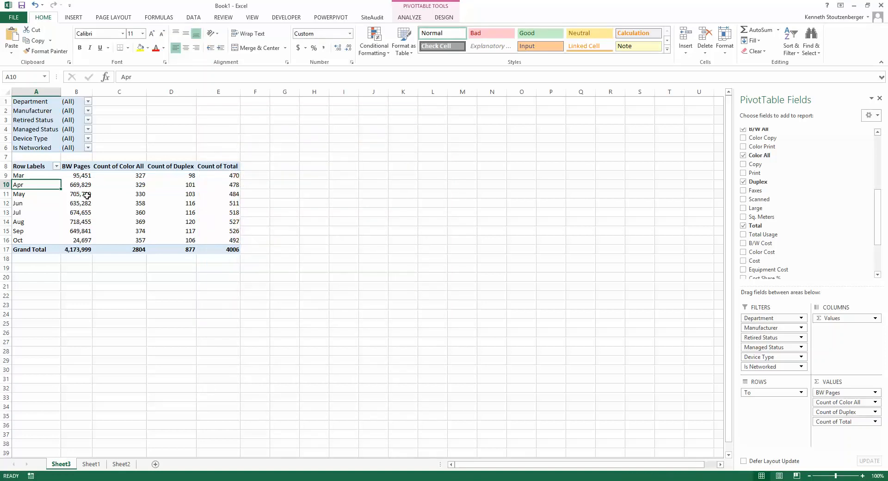
# Summarize the Color All value field by Sum and enter Color Pages as its custom name.
pyautogui.moveTo(94, 205)
pyautogui.click(875, 402)
pyautogui.click(843, 391)
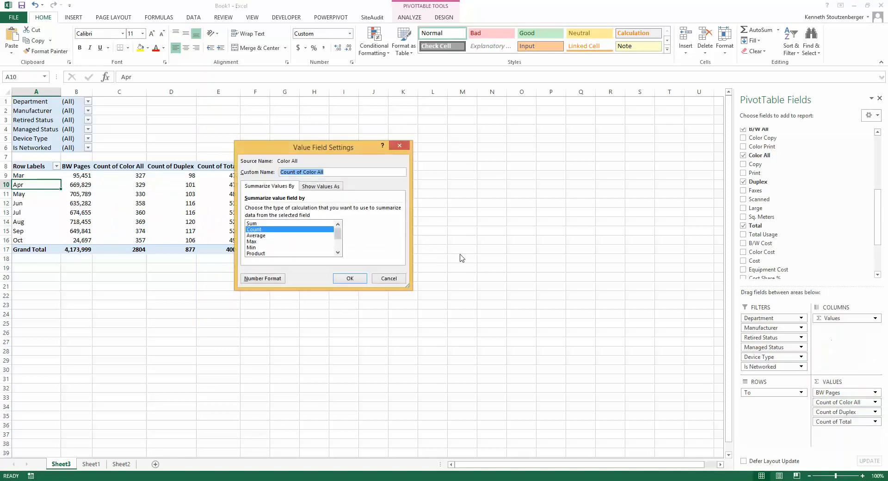
pyautogui.click(257, 230)
pyautogui.click(254, 223)
pyautogui.moveTo(329, 174); pyautogui.dragTo(241, 182)
pyautogui.write('Color Pages')
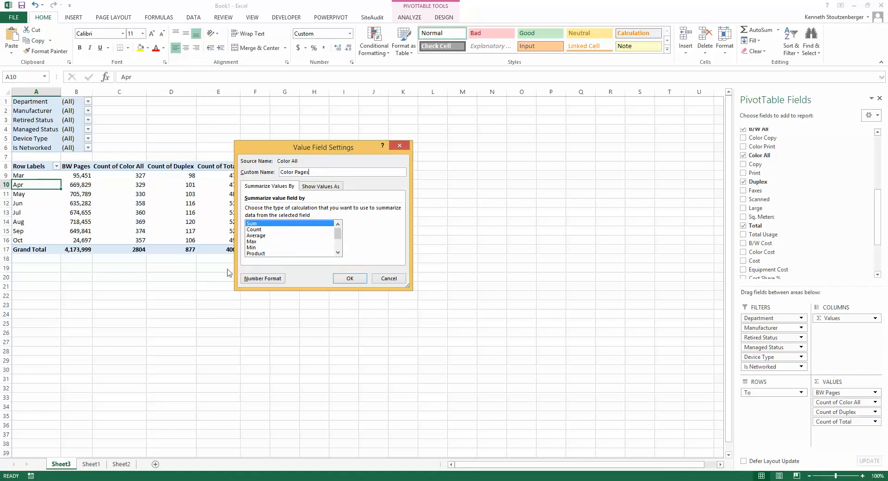
# Format the Color Pages values as Number with a thousands separator and 0 decimal places, and apply the field settings.
pyautogui.click(248, 278)
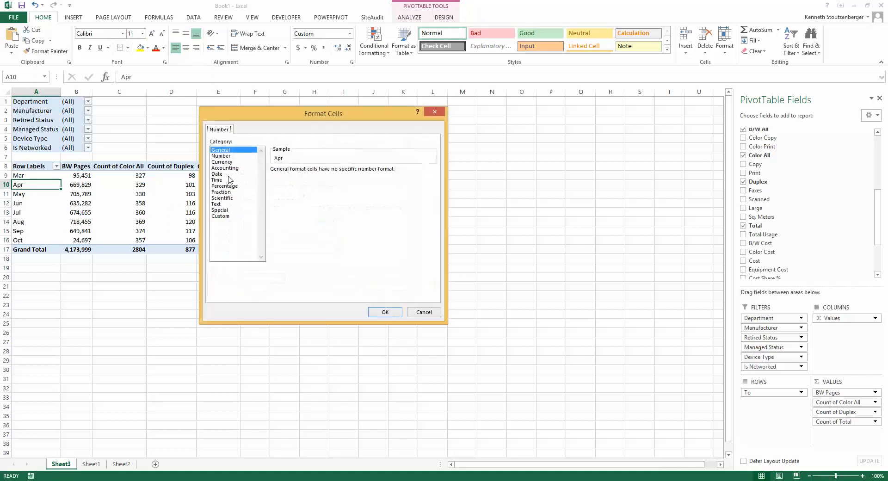
pyautogui.click(229, 156)
pyautogui.click(276, 181)
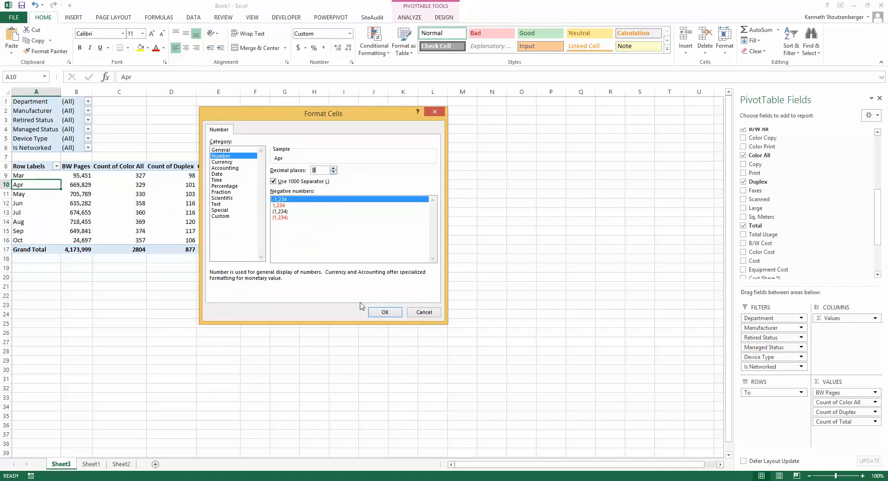
pyautogui.click(377, 313)
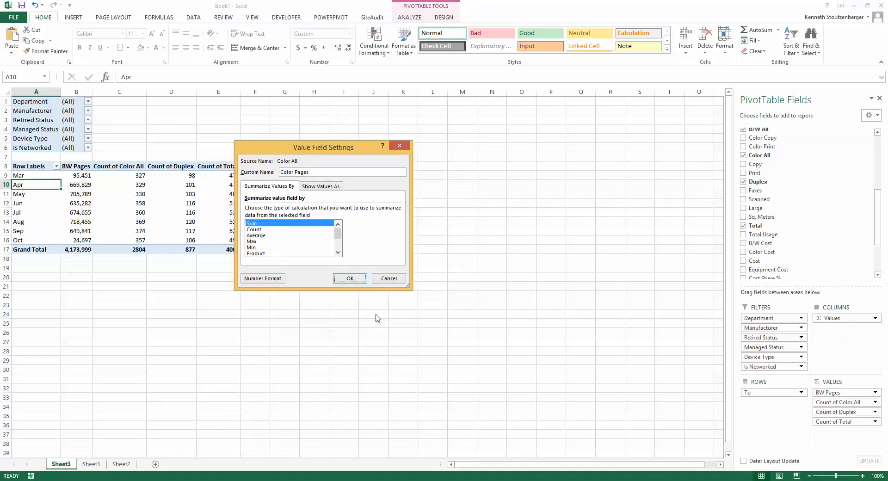
pyautogui.click(345, 277)
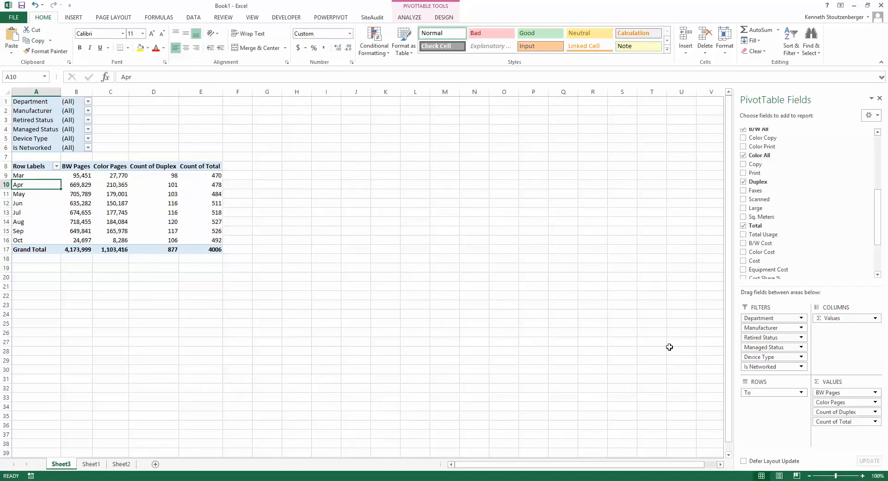
# Set the Duplex value field to summarize by Sum.
pyautogui.click(876, 412)
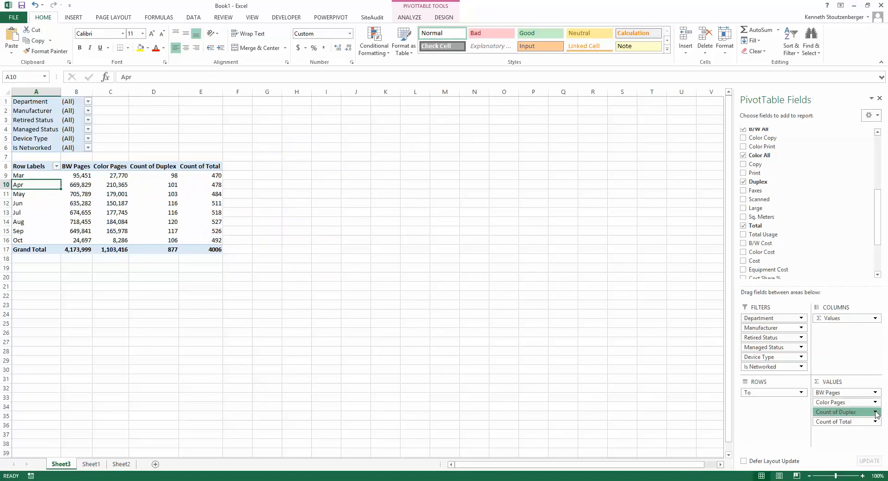
pyautogui.click(844, 401)
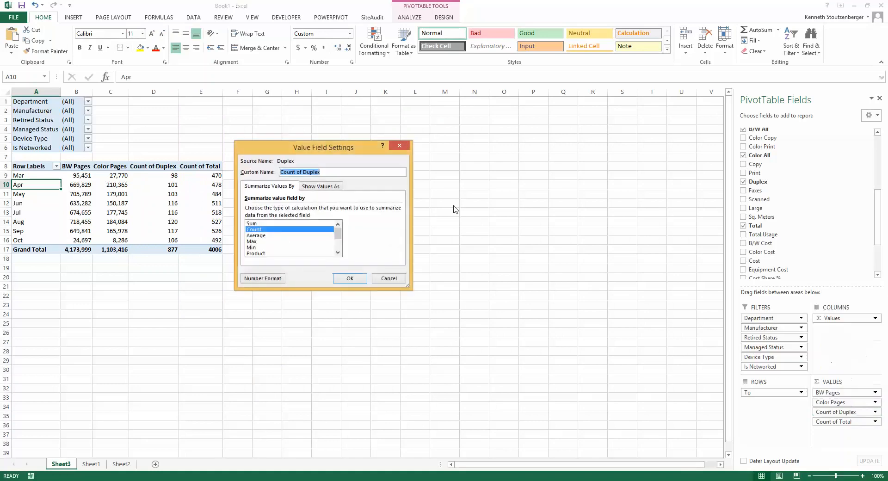
pyautogui.click(254, 236)
pyautogui.click(254, 226)
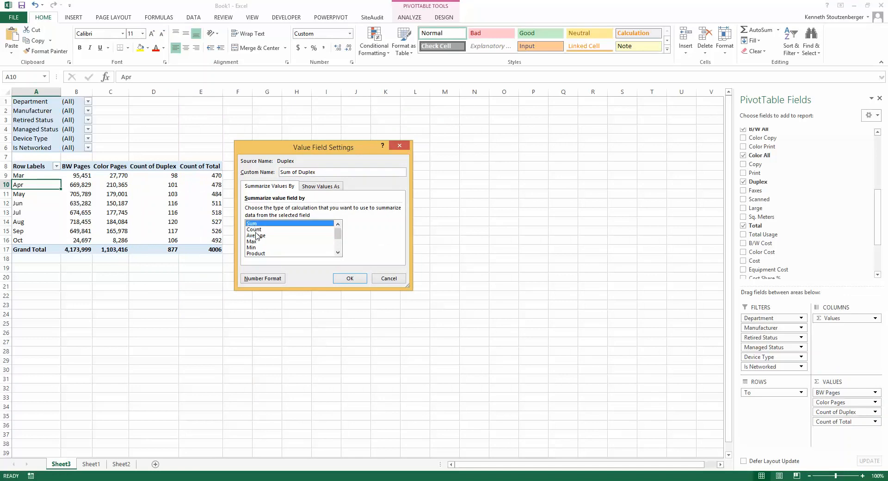
pyautogui.click(255, 229)
pyautogui.click(254, 224)
pyautogui.moveTo(328, 172); pyautogui.dragTo(279, 172)
pyautogui.write('dfsdlfsdfd')
pyautogui.click(255, 235)
pyautogui.click(255, 229)
pyautogui.click(255, 225)
# Name the Duplex value field Duplex Pages and format it as Number with a thousands separator and no decimals.
pyautogui.moveTo(319, 171); pyautogui.dragTo(278, 180)
pyautogui.write('Duplex Pages')
pyautogui.click(261, 278)
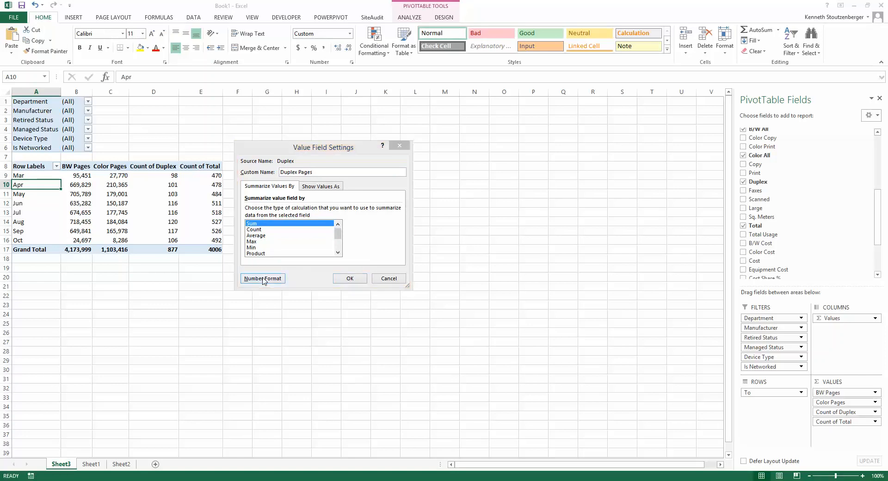
pyautogui.click(217, 156)
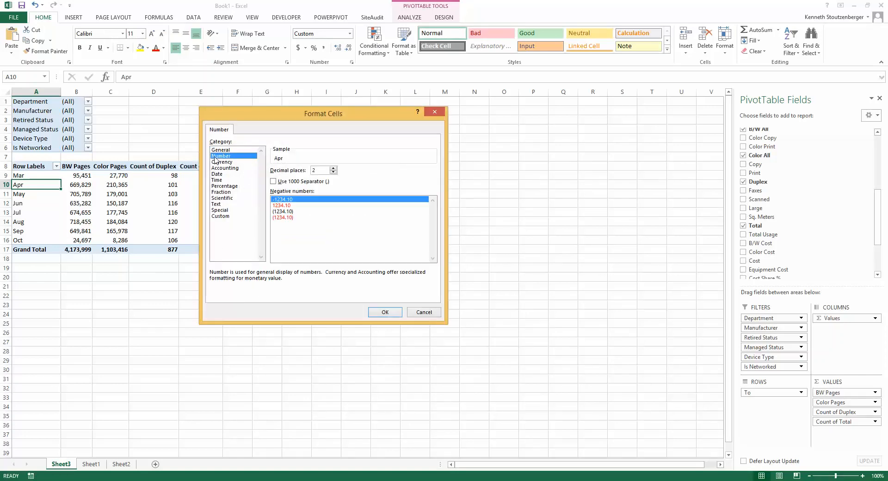
pyautogui.click(274, 182)
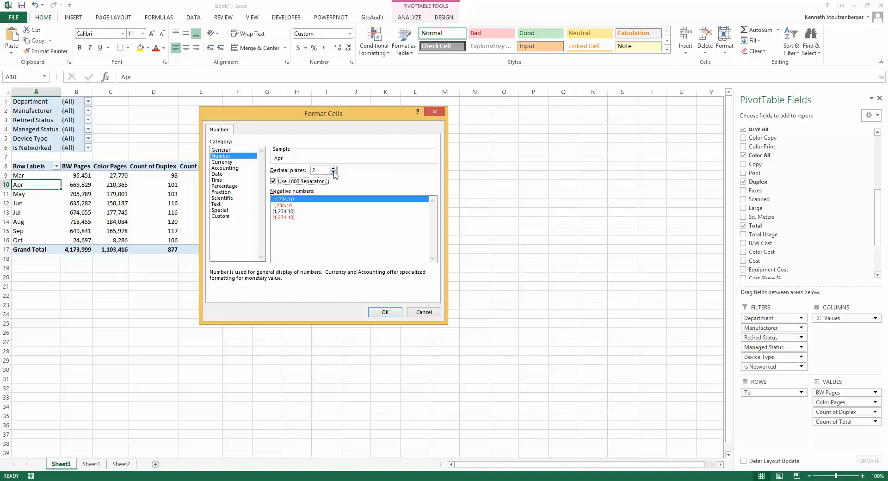
pyautogui.click(385, 312)
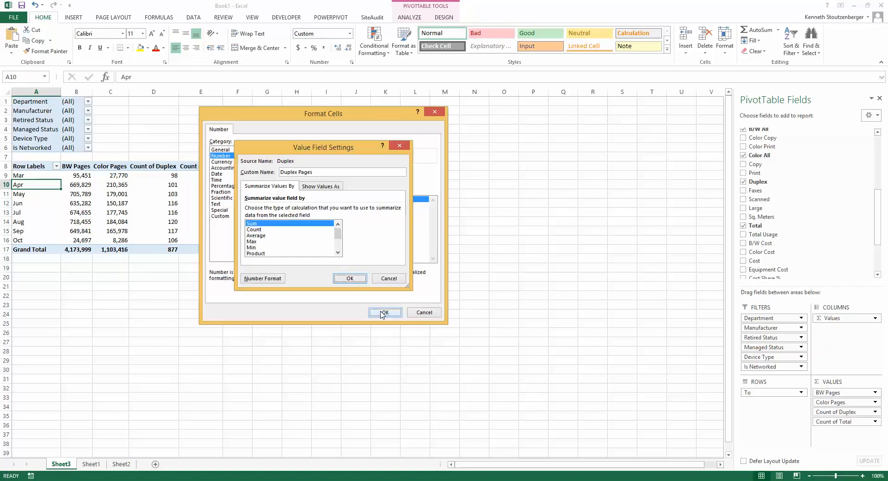
pyautogui.click(358, 279)
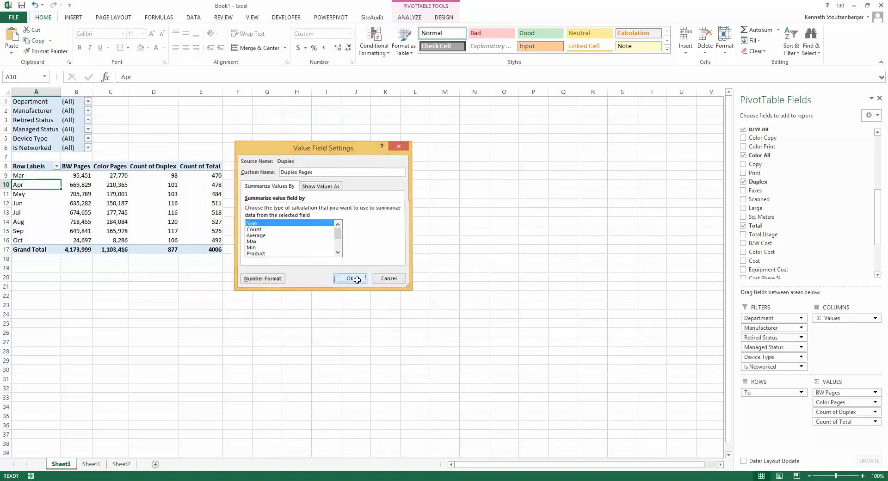
# Summarize the Total value field by Sum and enter Total Pages as its custom name.
pyautogui.click(876, 422)
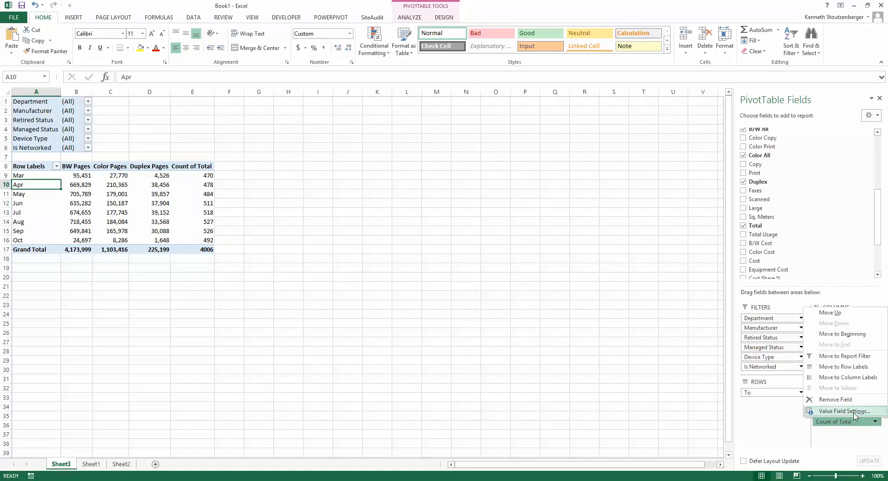
pyautogui.click(855, 416)
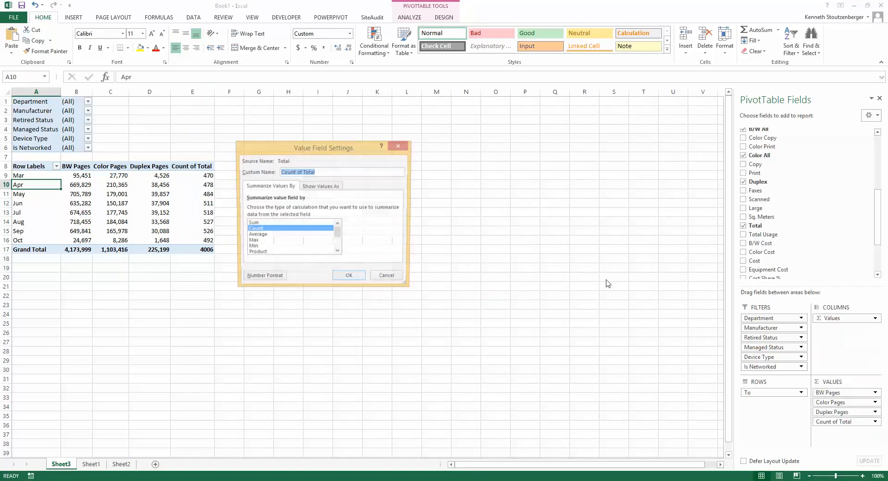
pyautogui.click(261, 224)
pyautogui.moveTo(331, 171); pyautogui.dragTo(258, 175)
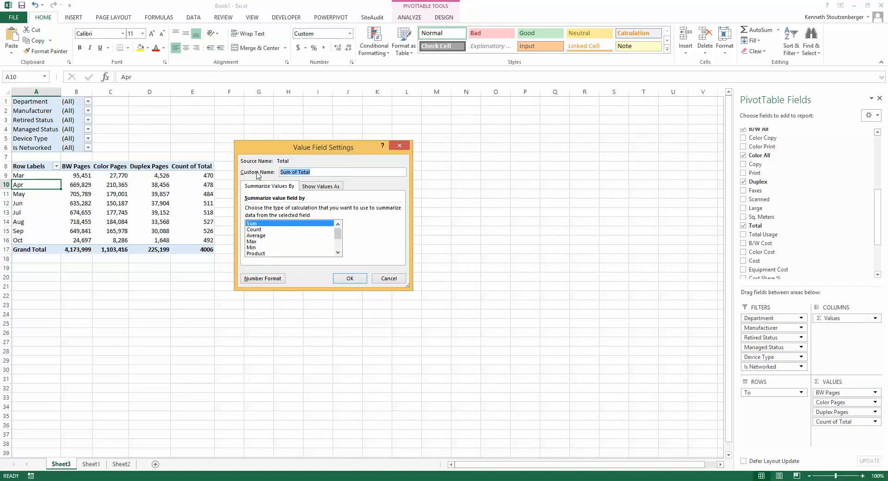
pyautogui.write('Total Pages')
# Format the Total Pages values as Number with a thousands separator and 0 decimal places, and apply the field settings.
pyautogui.click(252, 278)
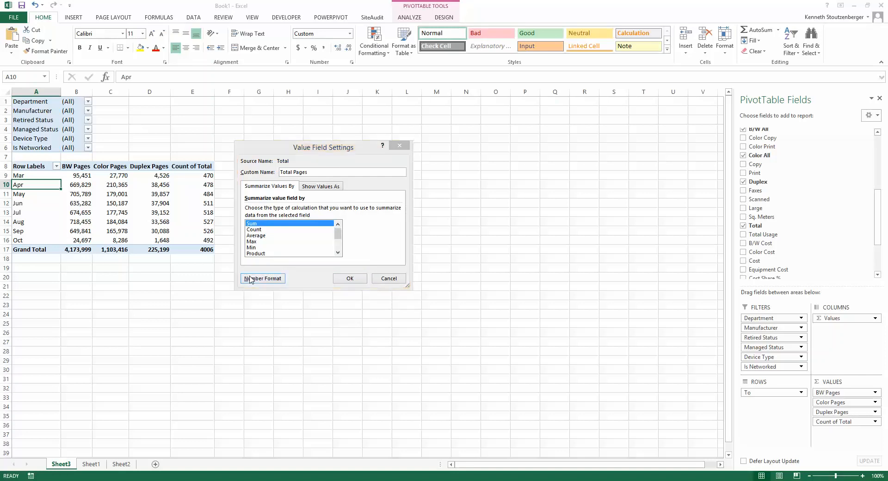
pyautogui.click(220, 156)
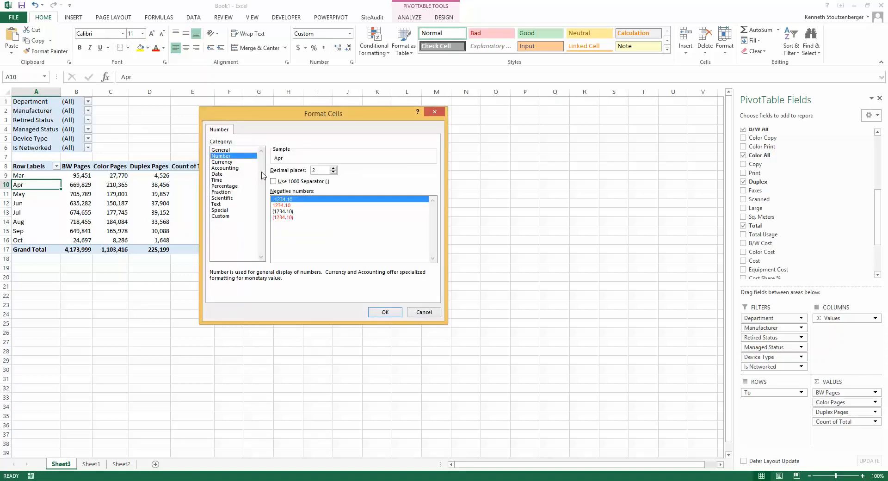
pyautogui.click(274, 181)
pyautogui.click(333, 172)
pyautogui.click(333, 172)
pyautogui.click(383, 312)
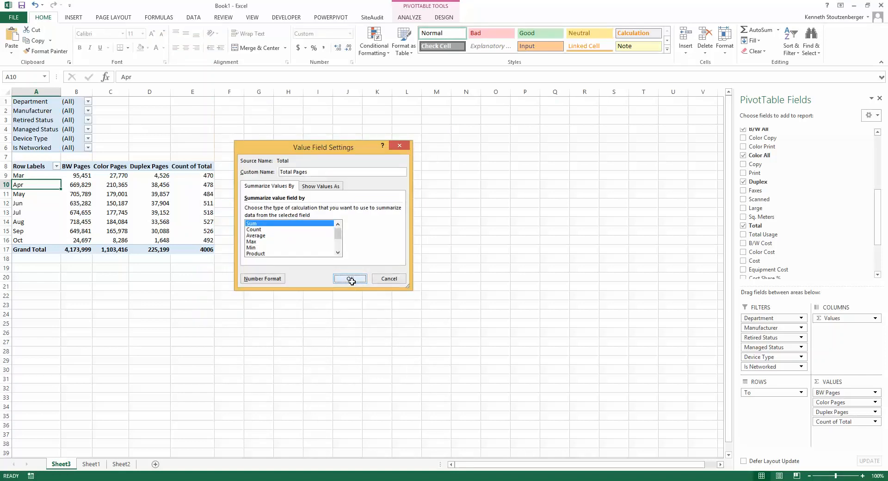
pyautogui.click(350, 279)
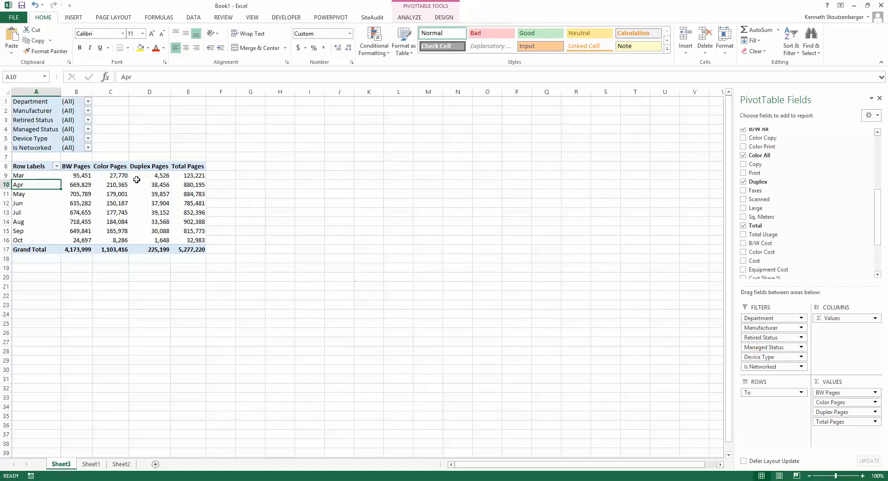
# Close the PivotTable field list, show and hide it once more, and widen columns A and B.
pyautogui.moveTo(137, 180)
pyautogui.click(879, 98)
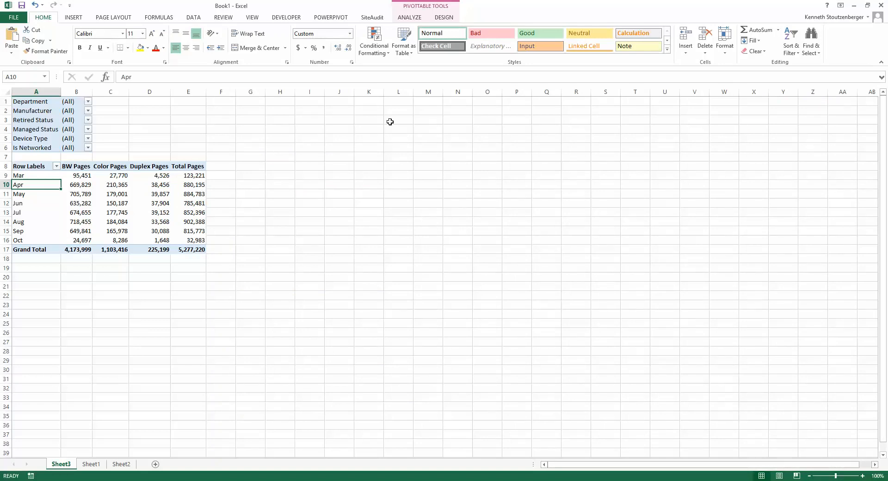
pyautogui.click(407, 17)
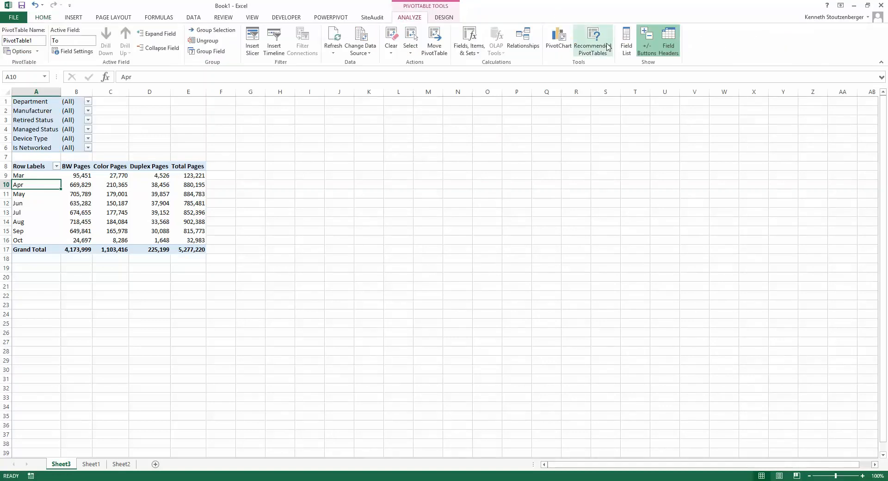
pyautogui.click(626, 41)
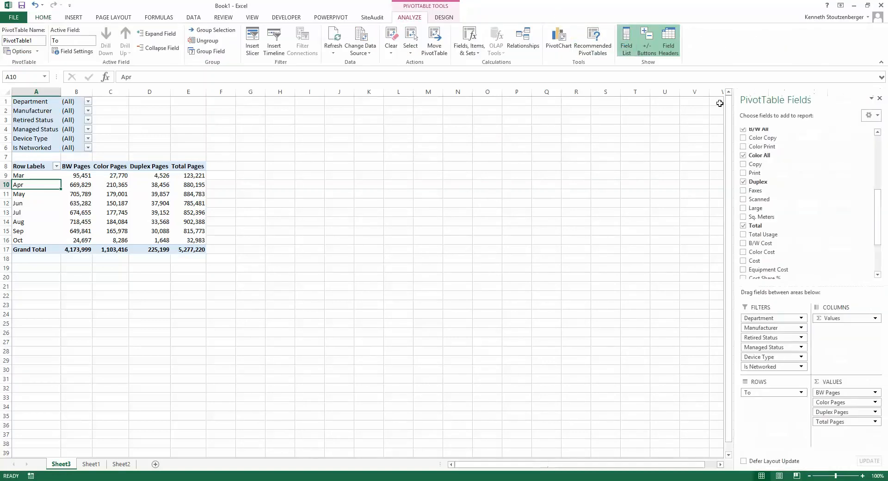
pyautogui.click(631, 49)
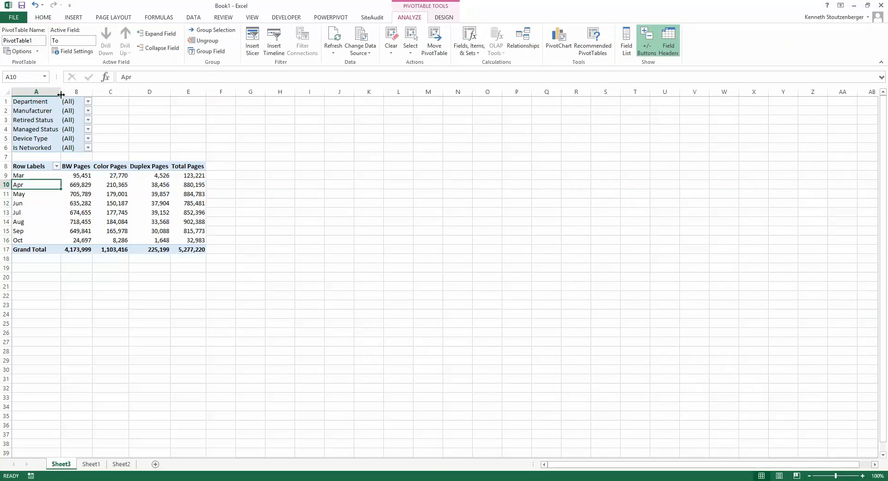
pyautogui.moveTo(61, 93); pyautogui.dragTo(159, 99)
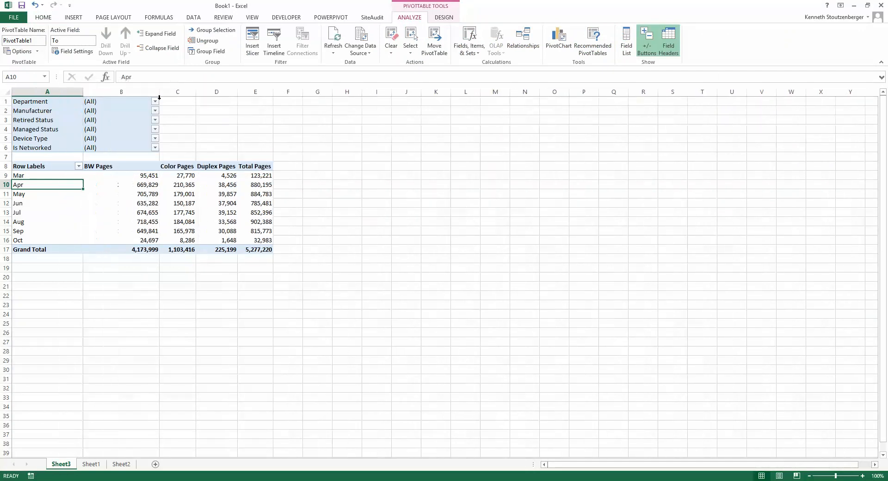
# In the PivotTable options, name the table Volumes and turn off autofitting column widths on update.
pyautogui.rightClick(57, 201)
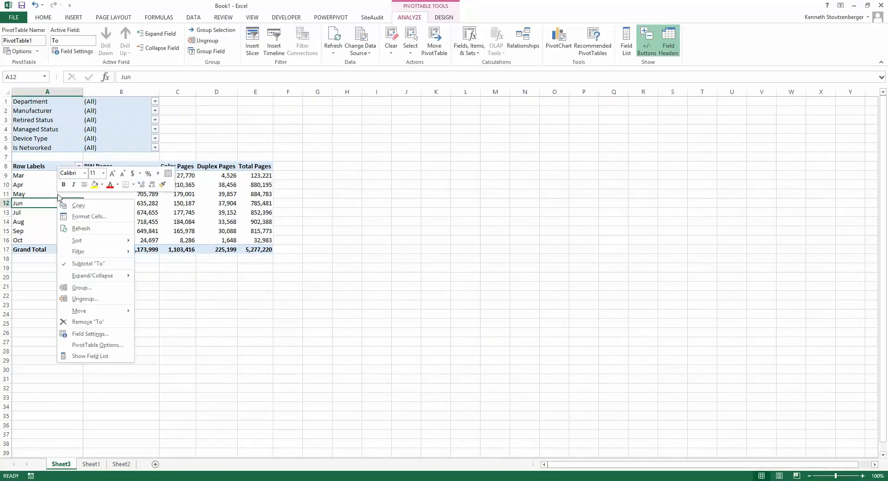
pyautogui.click(110, 348)
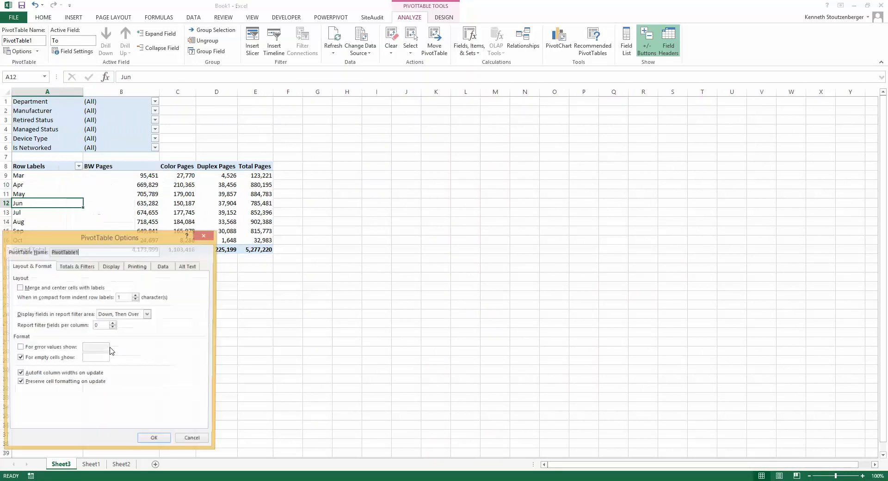
pyautogui.click(87, 251)
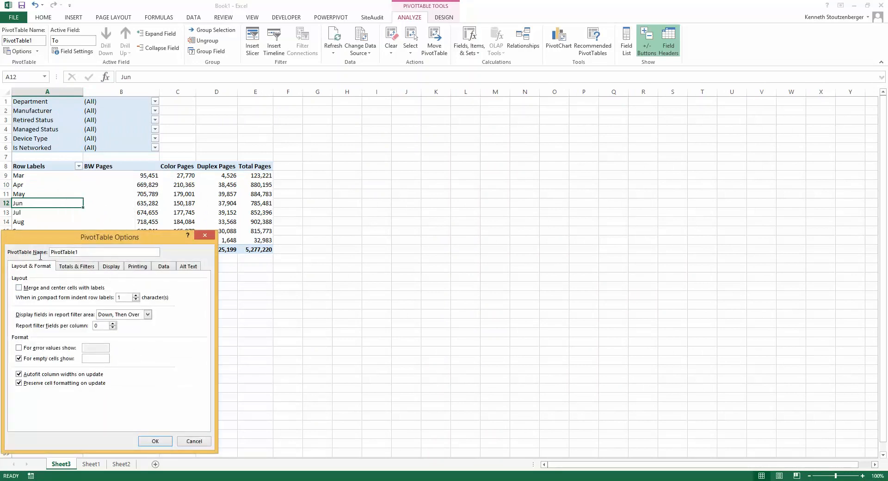
pyautogui.moveTo(87, 250); pyautogui.dragTo(31, 245)
pyautogui.write('Volumes')
pyautogui.click(19, 375)
pyautogui.click(155, 442)
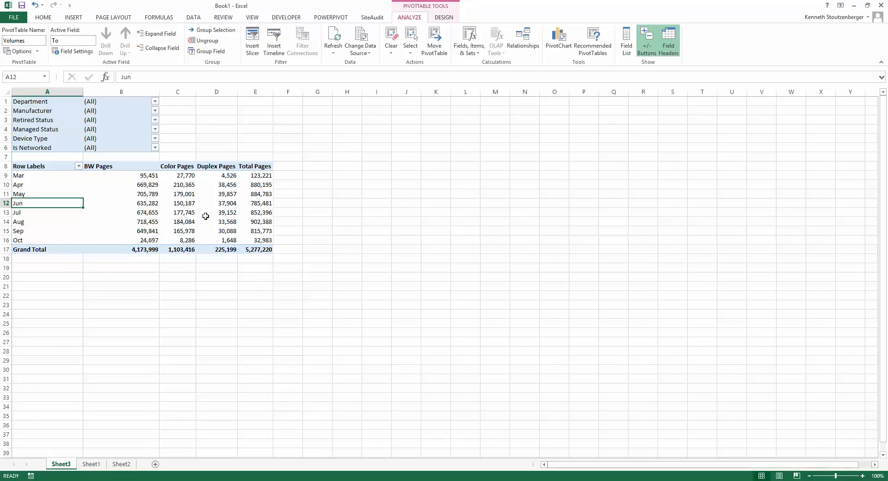
# Review the monthly page values, especially March and October, and check them against the report time span in Netaphor SiteAudit.
pyautogui.click(147, 186)
pyautogui.click(184, 187)
pyautogui.click(227, 192)
pyautogui.click(263, 185)
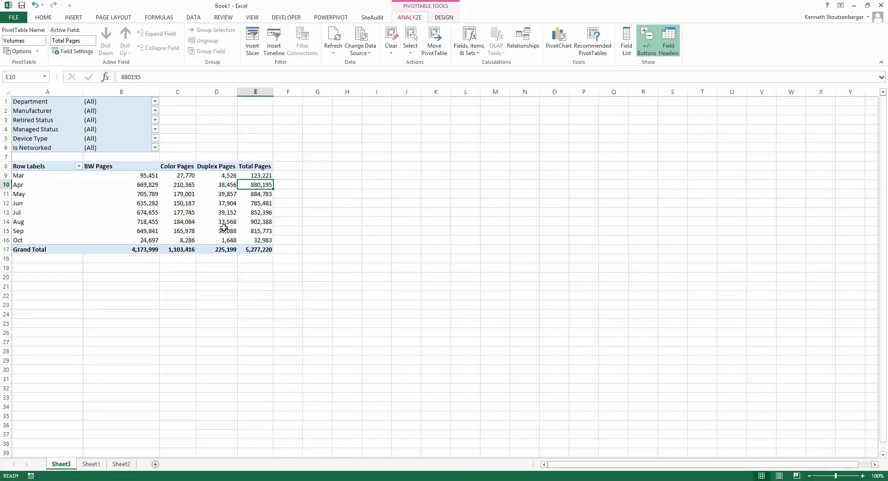
pyautogui.click(139, 175)
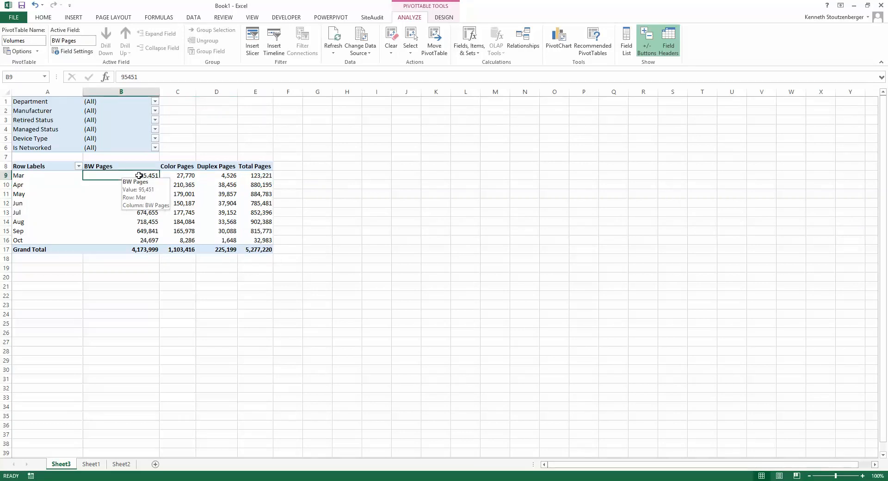
pyautogui.click(139, 240)
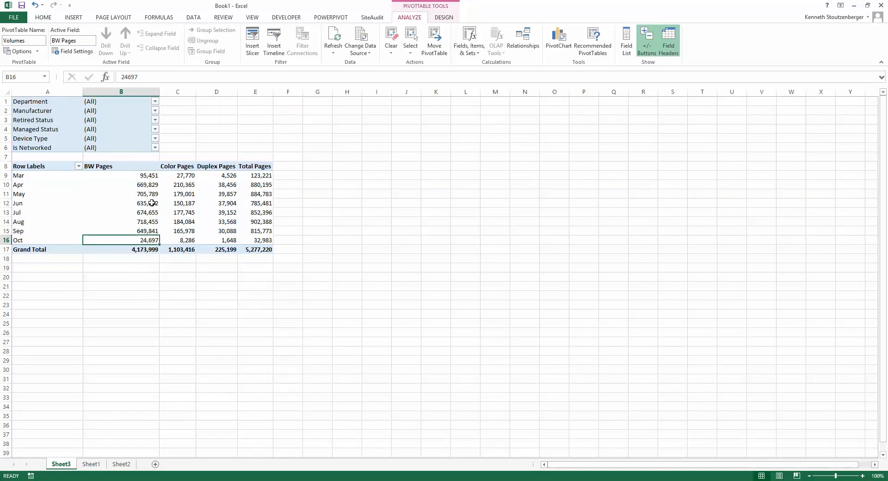
pyautogui.moveTo(438, 480)
pyautogui.click(440, 434)
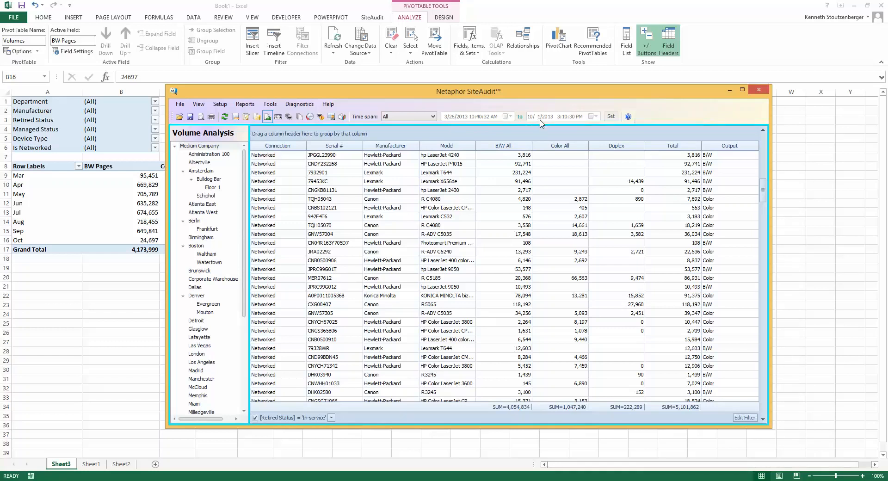
pyautogui.click(725, 88)
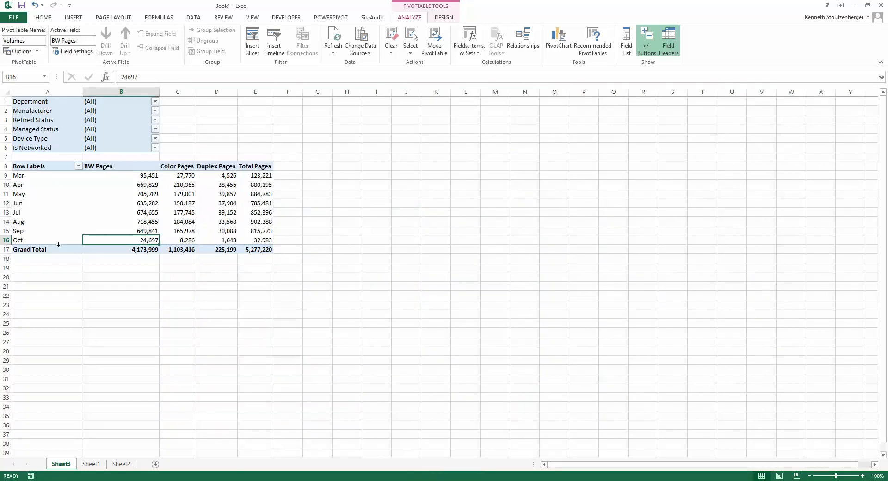
# Filter the PivotTable's row labels to show only the months Apr, May, Jun, Jul, Aug and Sep.
pyautogui.click(6, 185)
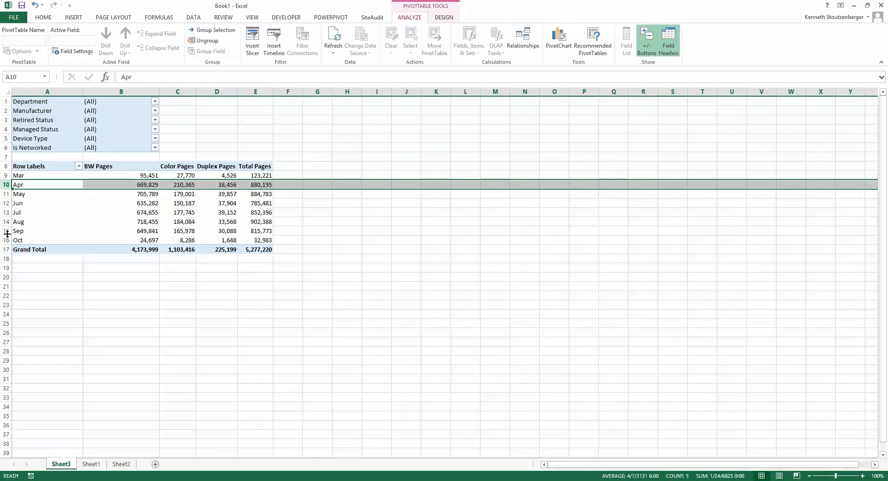
pyautogui.click(79, 167)
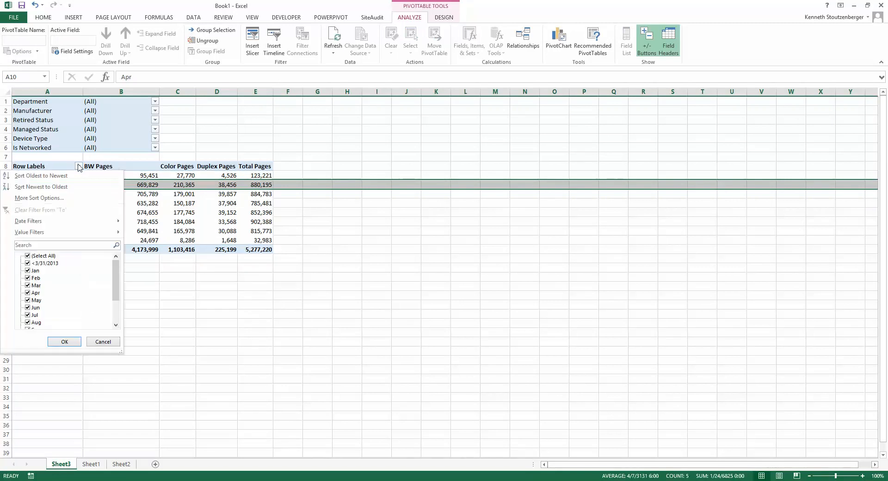
pyautogui.click(28, 256)
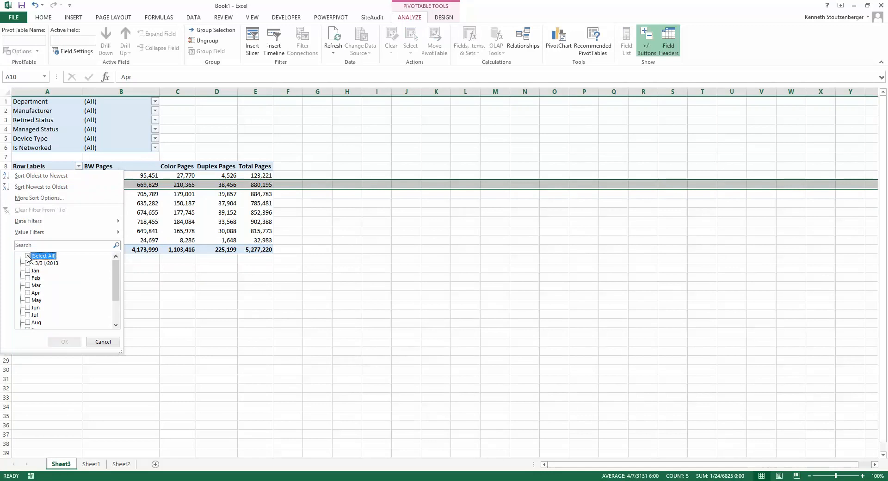
pyautogui.click(28, 294)
pyautogui.click(28, 301)
pyautogui.click(27, 315)
pyautogui.click(28, 308)
pyautogui.click(28, 322)
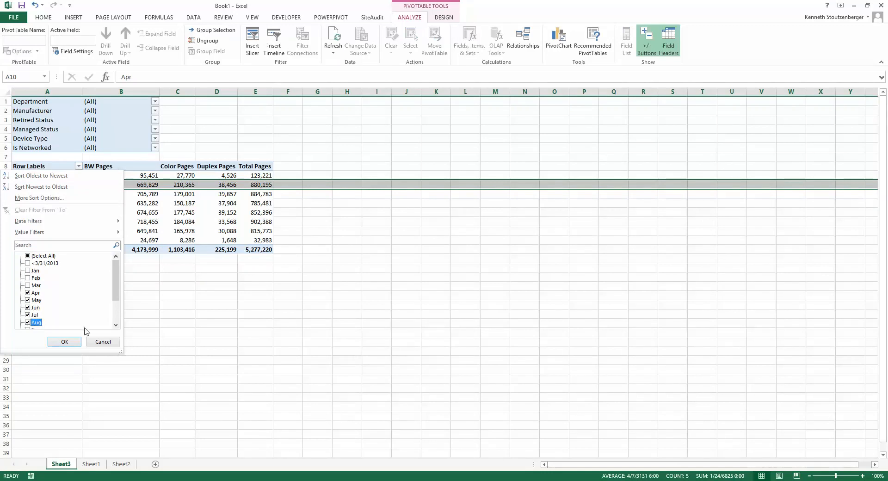
pyautogui.click(115, 326)
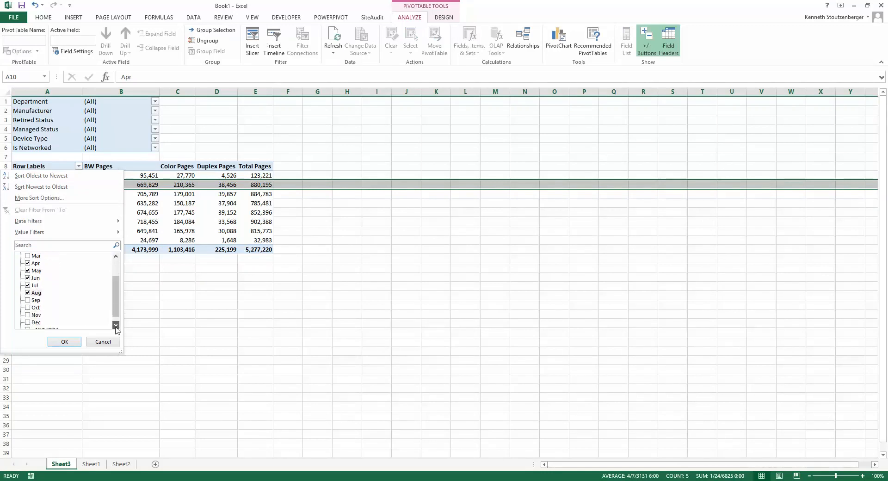
pyautogui.click(27, 300)
pyautogui.click(65, 342)
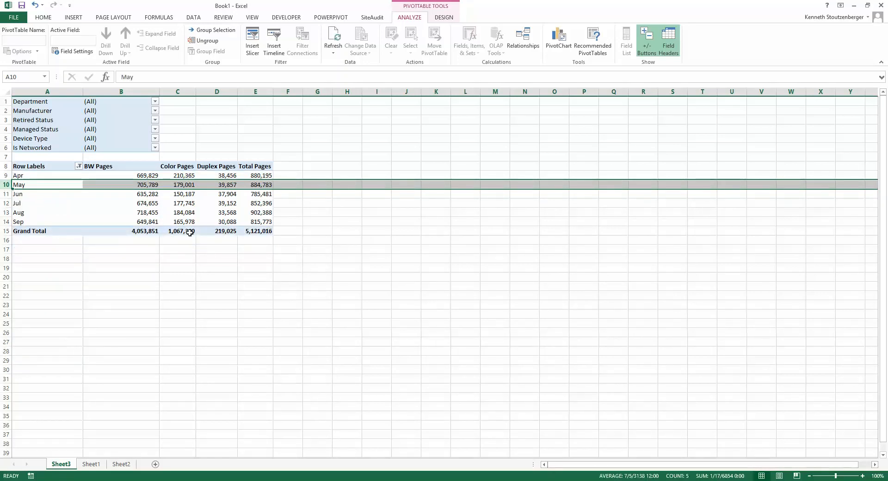
# Filter the PivotTable's Department field to Medium Company\Detroit.
pyautogui.click(171, 215)
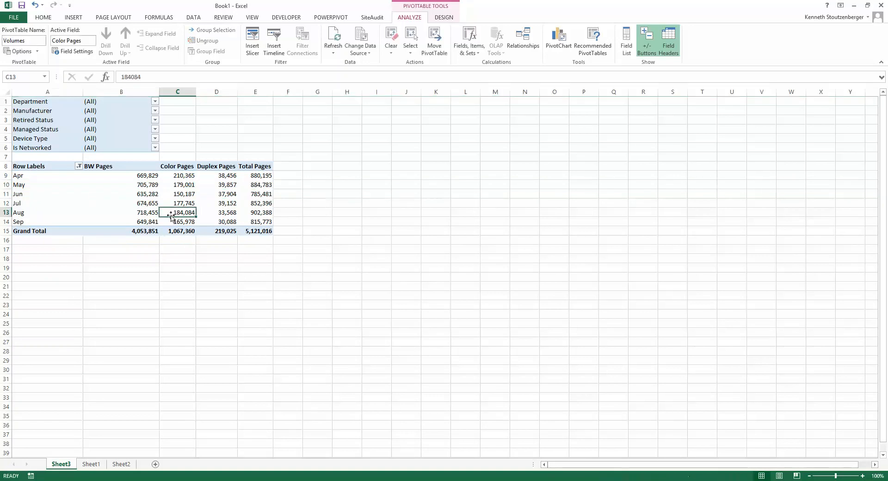
pyautogui.click(145, 197)
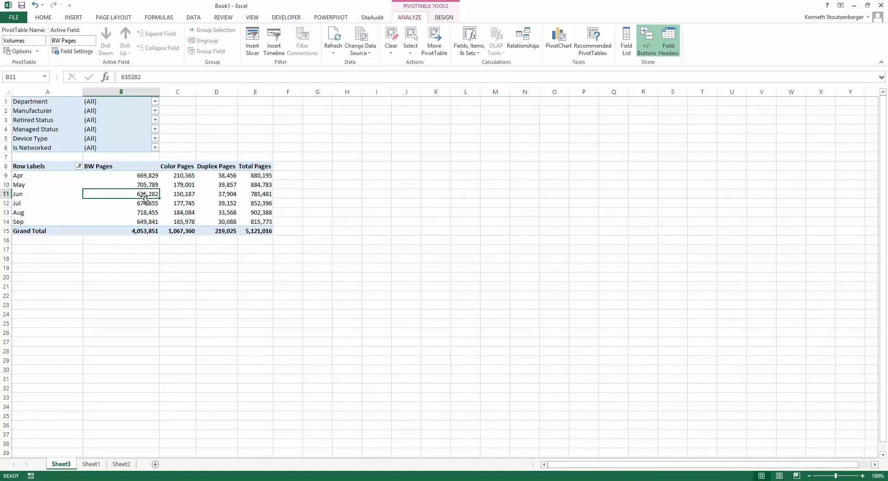
pyautogui.click(155, 102)
pyautogui.scroll(-3, 154, 153)
pyautogui.scroll(-3, 154, 158)
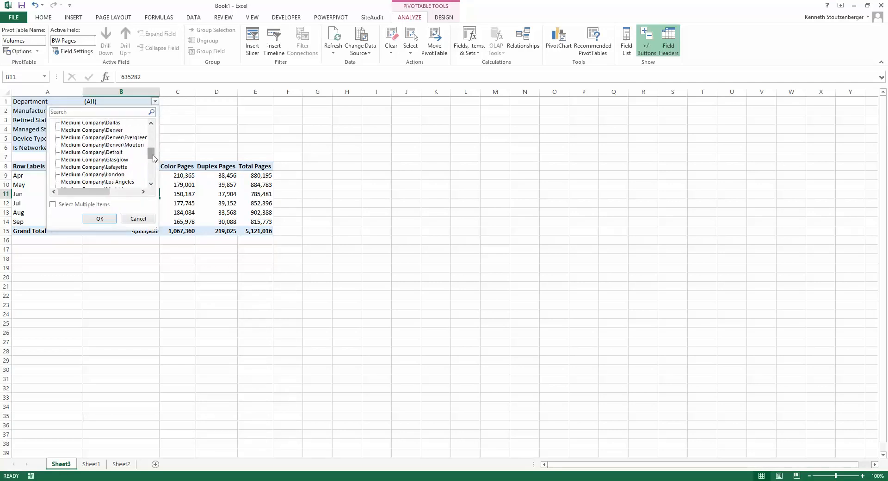
pyautogui.click(107, 218)
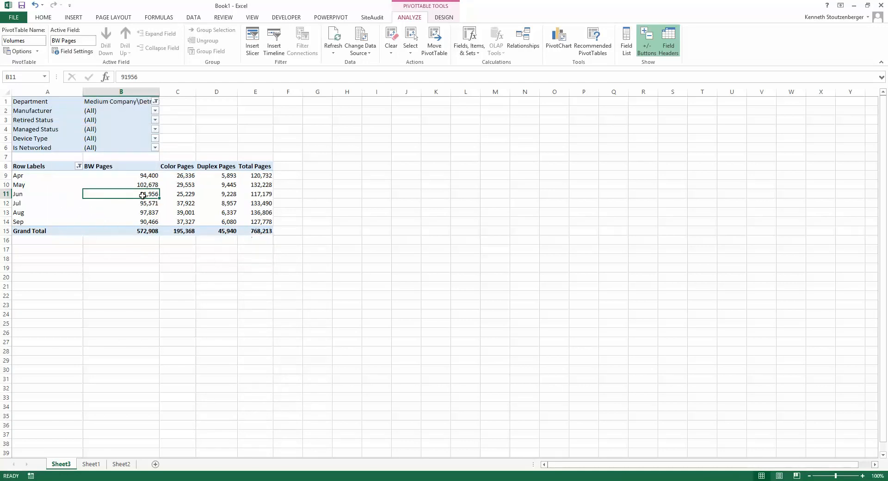
# Filter the Manufacturer field to multiple items: Canon, Hewlett-Packard and Lexmark.
pyautogui.click(155, 110)
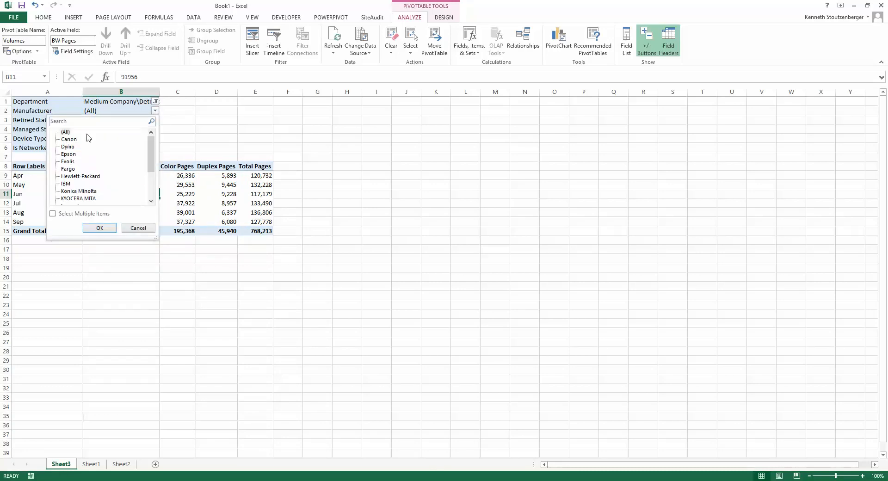
pyautogui.click(69, 139)
pyautogui.click(52, 214)
pyautogui.click(63, 178)
pyautogui.scroll(-3, 134, 190)
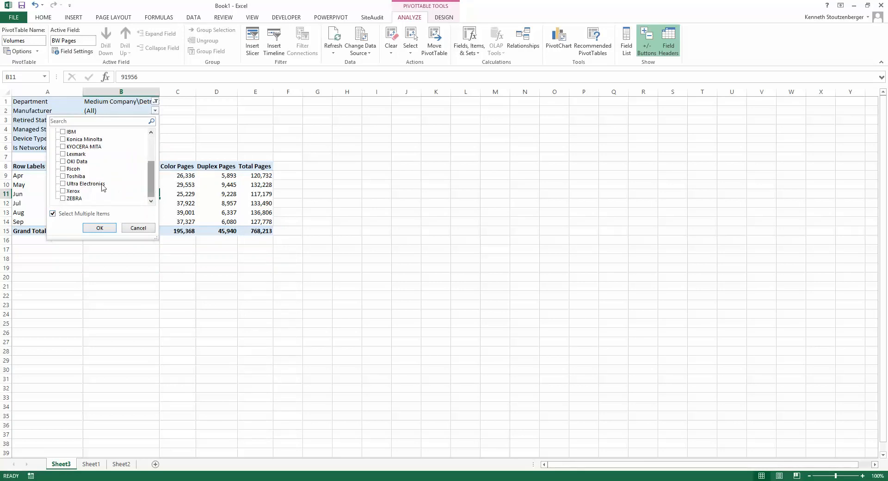
pyautogui.click(64, 155)
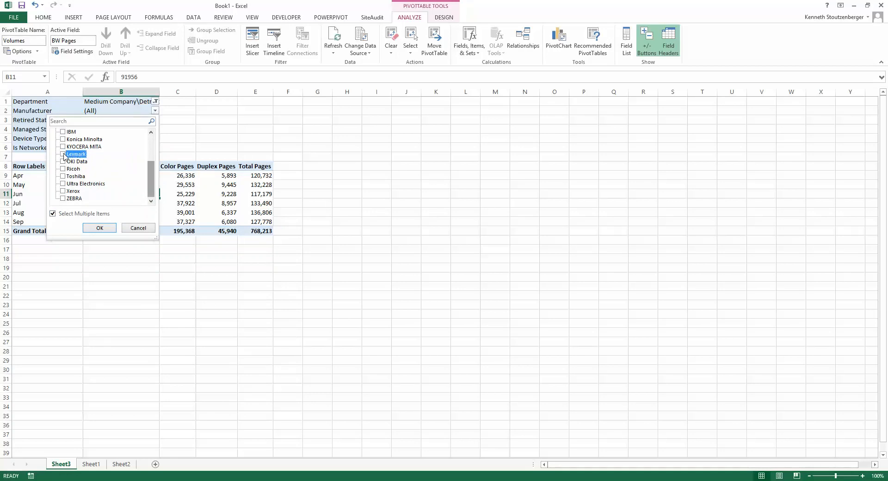
pyautogui.click(100, 228)
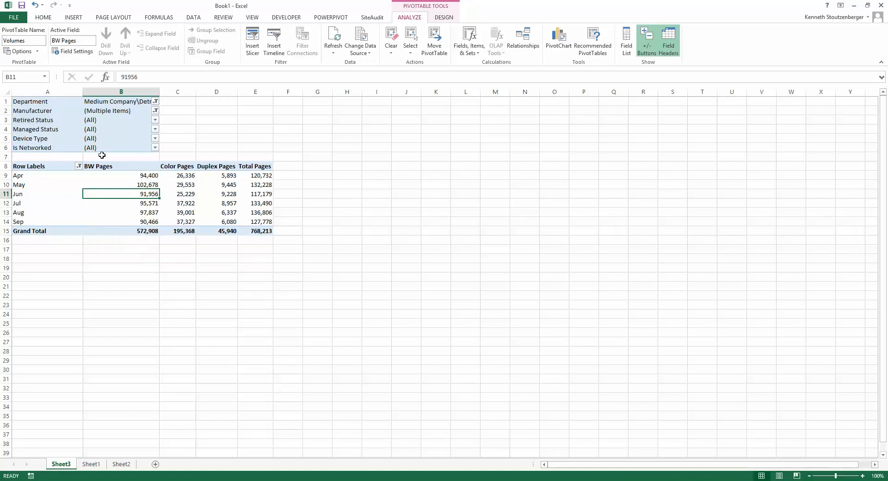
# Filter the PivotTable's Device Type field to Multi function.
pyautogui.click(154, 148)
pyautogui.click(76, 177)
pyautogui.click(92, 258)
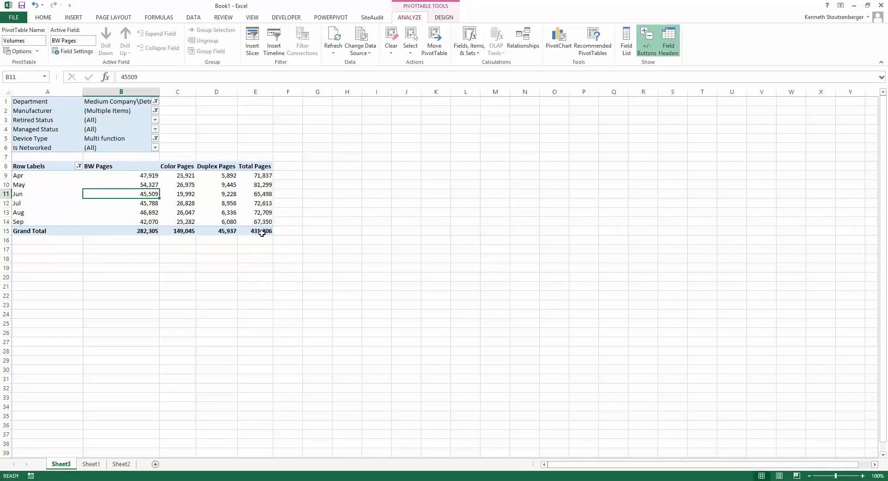
pyautogui.moveTo(262, 234)
pyautogui.click(156, 111)
pyautogui.click(155, 111)
# Drill down into the June BW Pages value on a new sheet, widen its To column to fit, and return to the PivotTable.
pyautogui.moveTo(197, 196)
pyautogui.moveTo(152, 195)
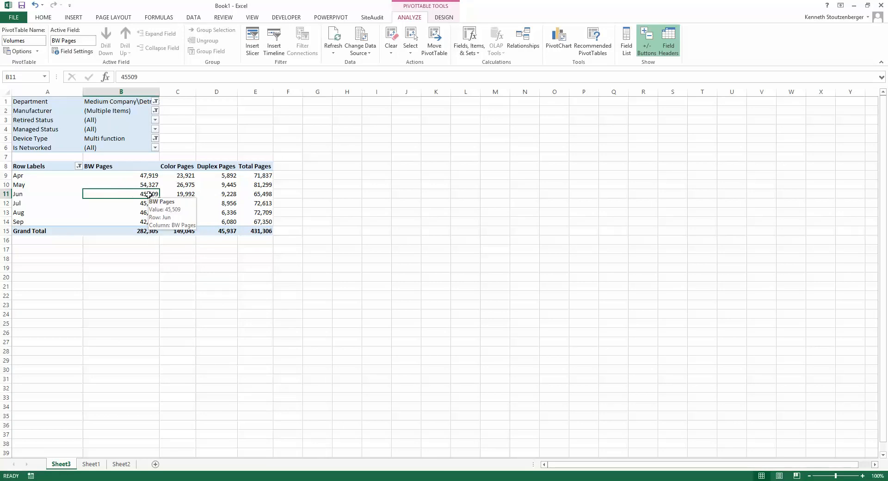
pyautogui.doubleClick(148, 195)
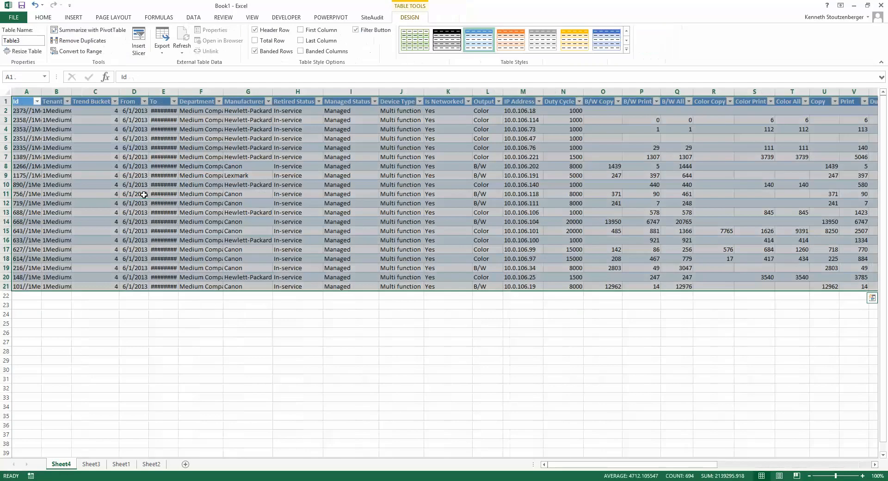
pyautogui.doubleClick(178, 88)
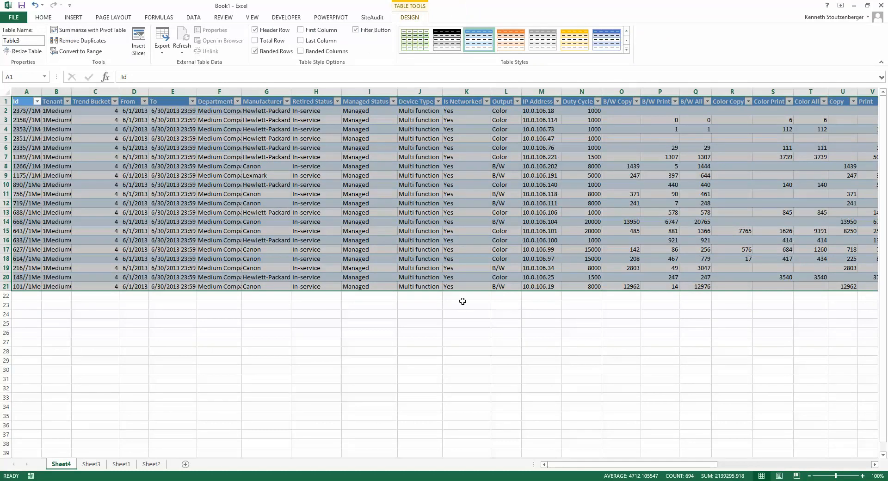
pyautogui.moveTo(569, 464)
pyautogui.mouseDown()
pyautogui.moveTo(728, 425)
pyautogui.moveTo(618, 478)
pyautogui.moveTo(565, 479)
pyautogui.mouseUp()
pyautogui.click(94, 466)
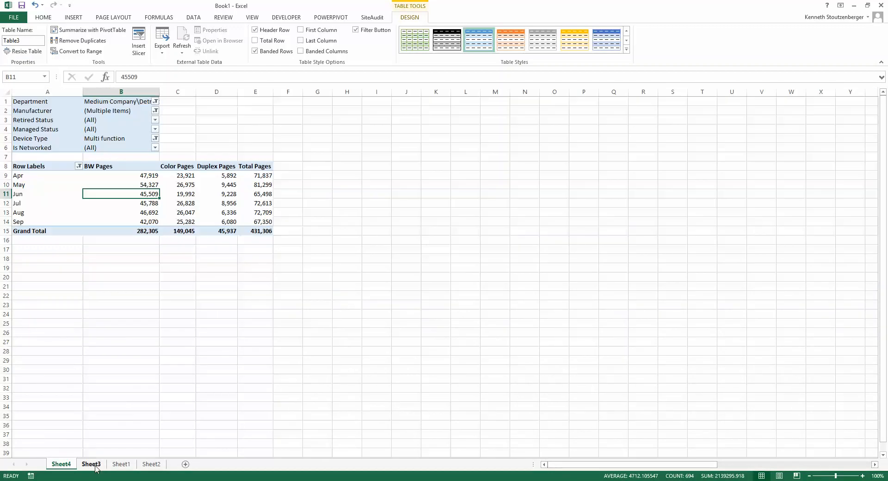
pyautogui.click(179, 211)
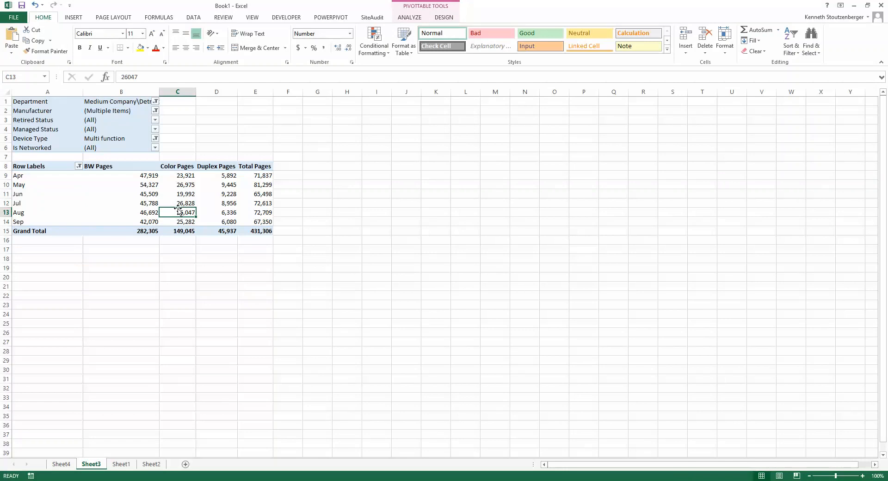
# Reset the Device Type, Manufacturer and Department filters of the PivotTable to (All).
pyautogui.click(117, 141)
pyautogui.click(155, 138)
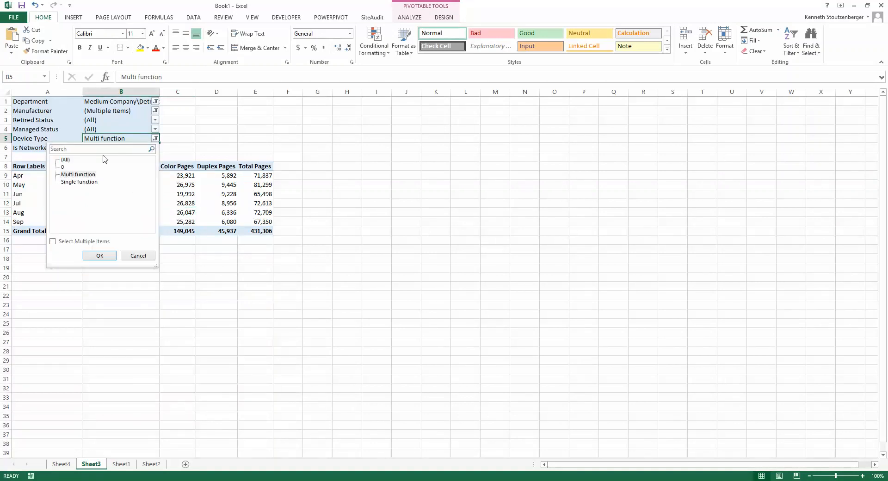
pyautogui.click(66, 159)
pyautogui.click(100, 255)
pyautogui.click(155, 111)
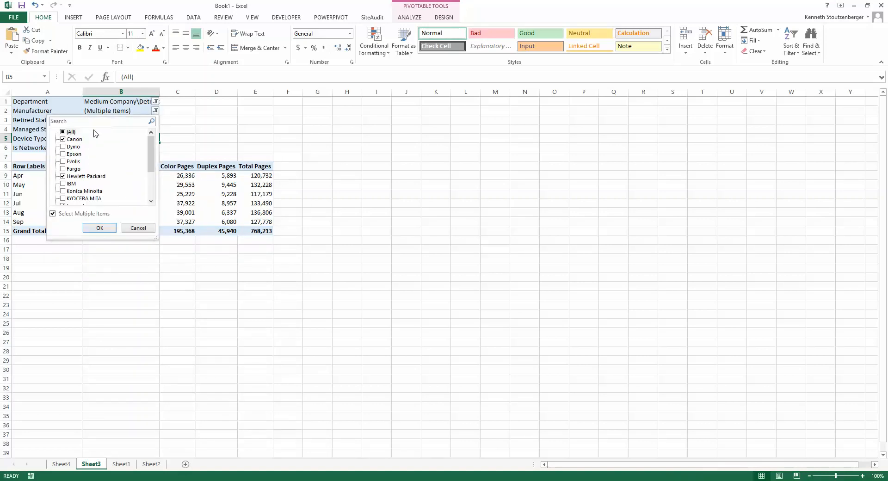
pyautogui.click(65, 132)
pyautogui.click(99, 228)
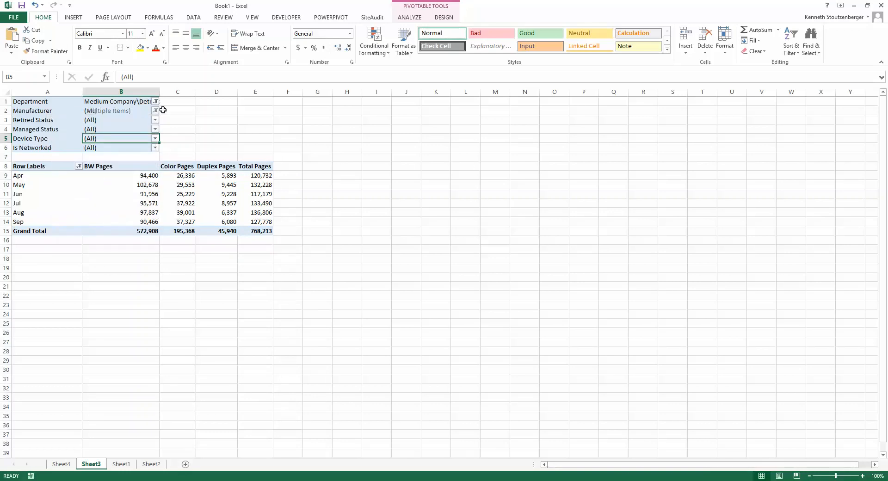
pyautogui.click(156, 102)
pyautogui.click(66, 123)
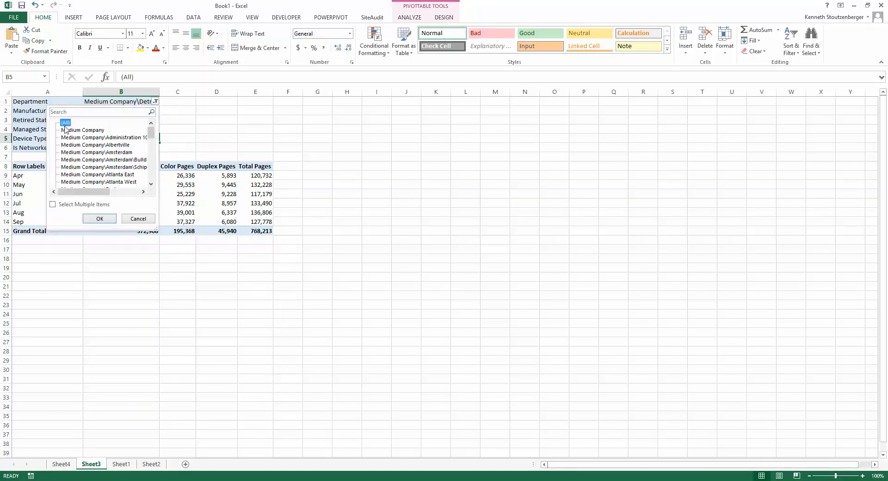
pyautogui.click(95, 218)
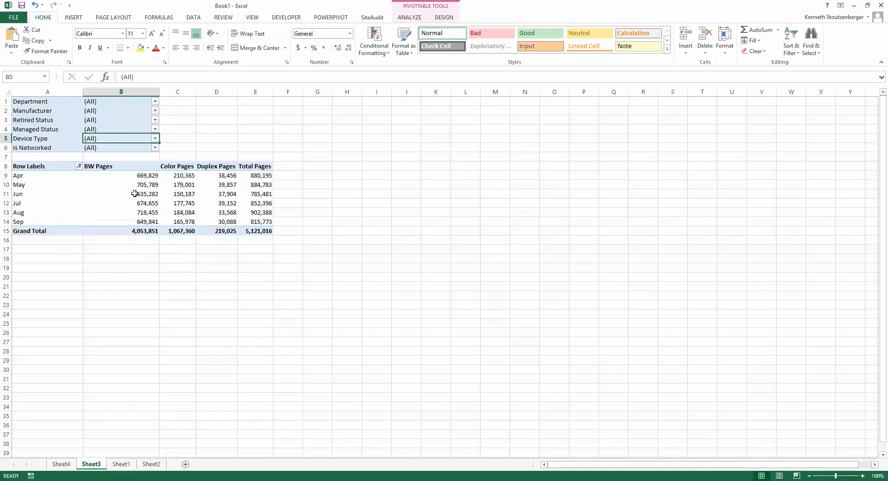
# Insert a line chart with markers from the PivotTable and enlarge it beside the table, to about F2:R28.
pyautogui.click(92, 196)
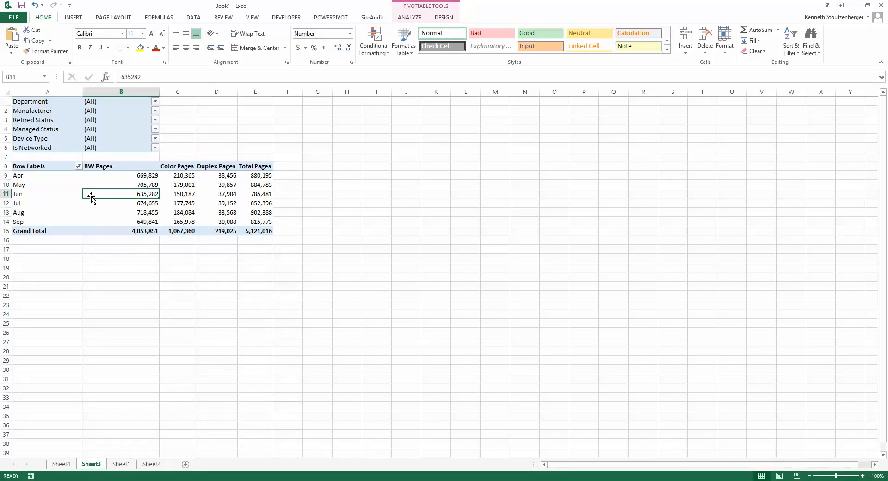
pyautogui.click(72, 19)
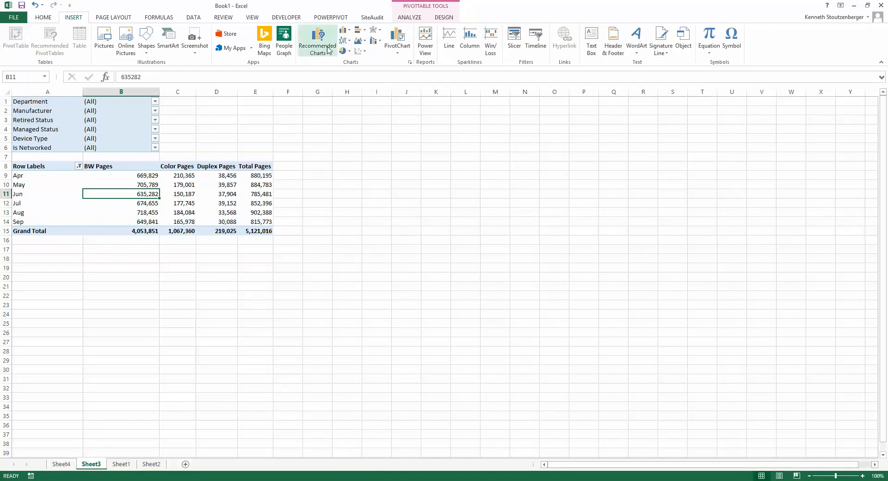
pyautogui.click(351, 44)
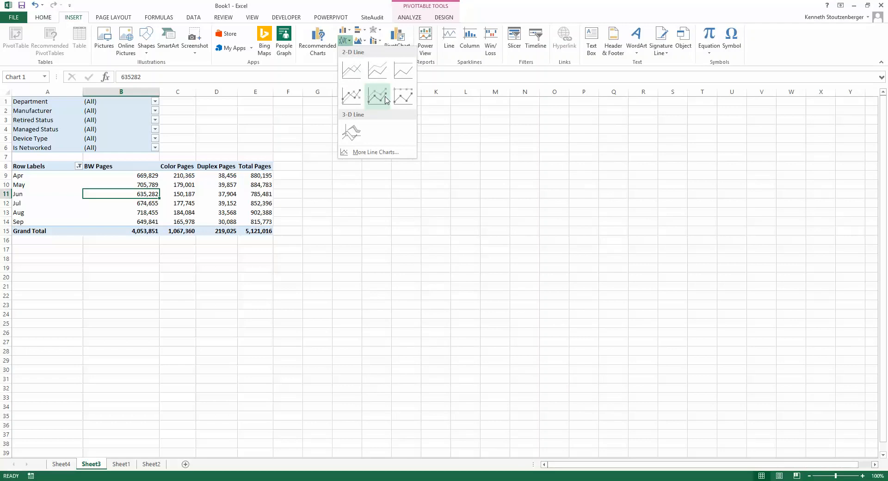
pyautogui.click(357, 96)
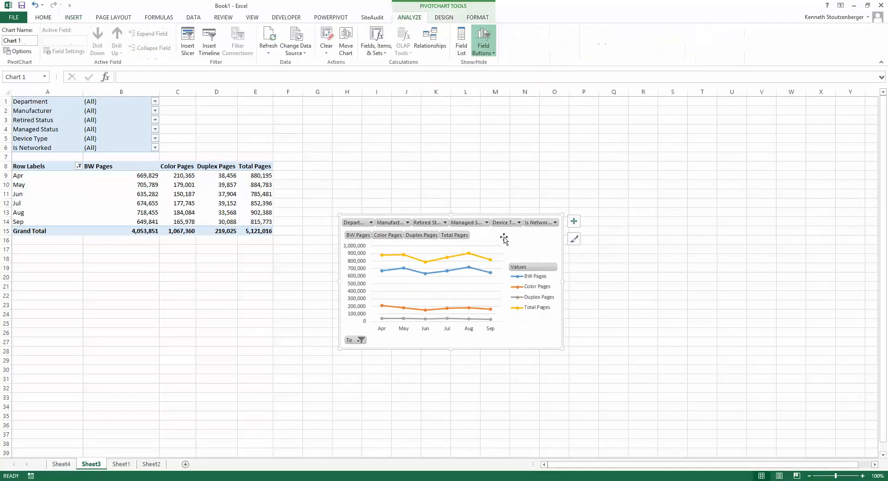
pyautogui.moveTo(503, 237); pyautogui.dragTo(460, 126)
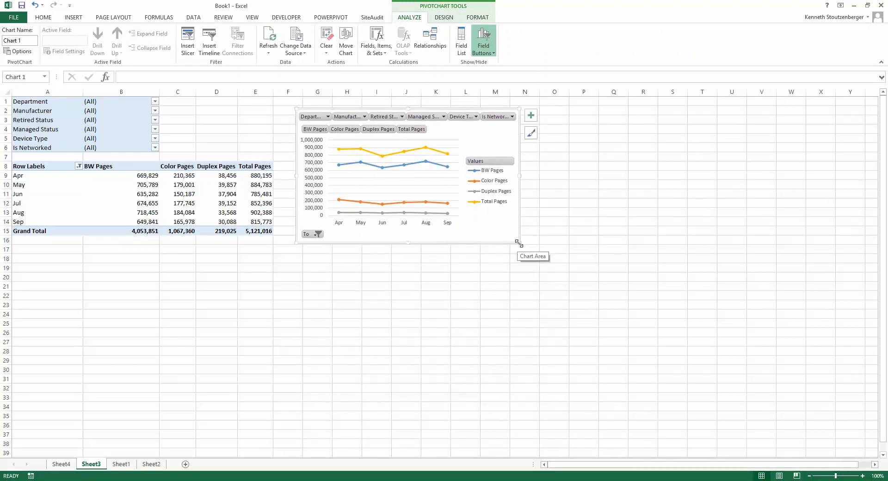
pyautogui.moveTo(518, 243); pyautogui.dragTo(640, 360)
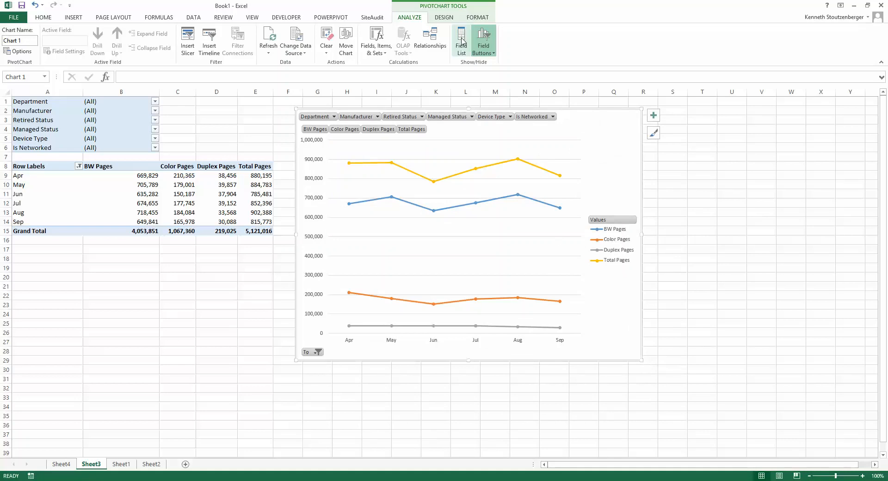
# Apply the quick layout with axis titles and vertical drop lines to the chart, and hide all its field buttons.
pyautogui.click(446, 17)
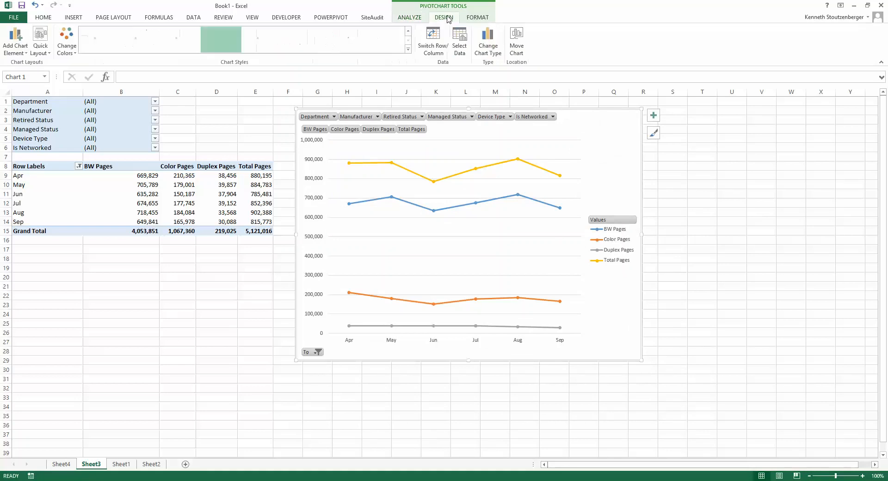
pyautogui.click(48, 55)
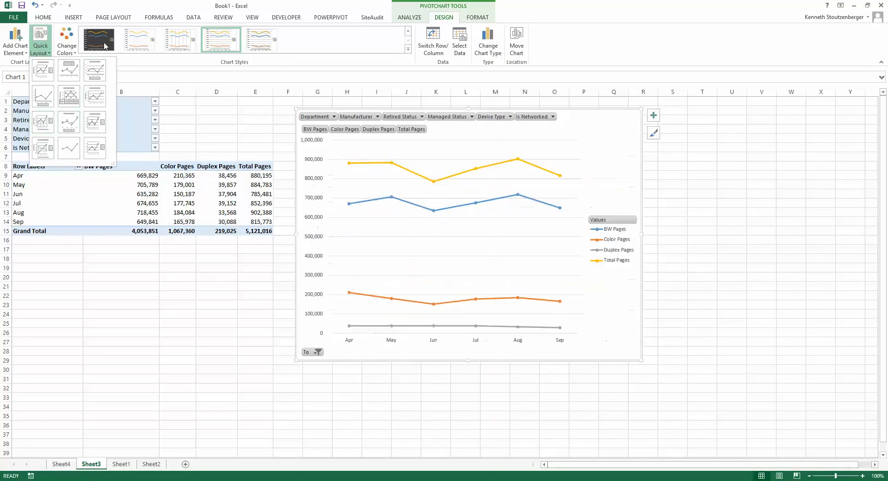
pyautogui.click(50, 124)
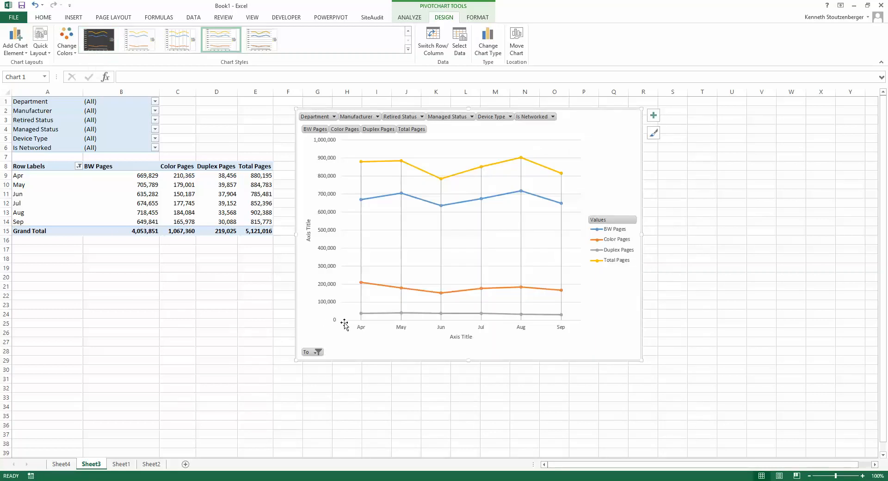
pyautogui.rightClick(414, 132)
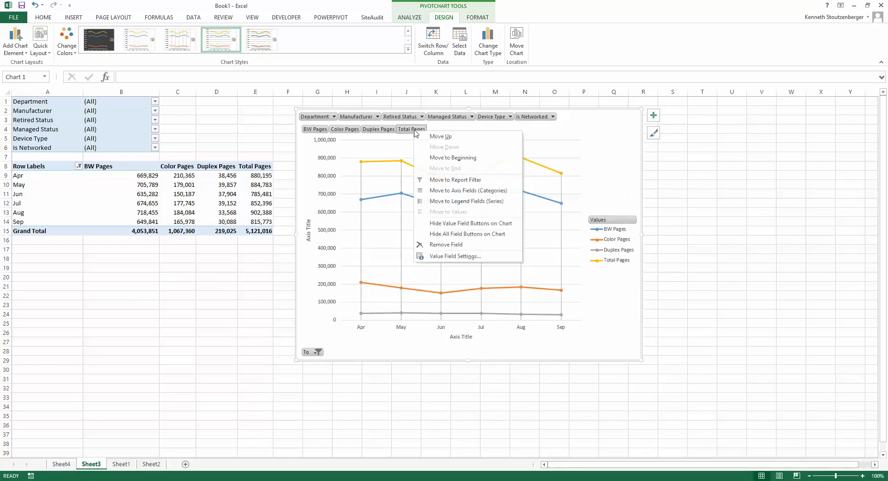
pyautogui.click(461, 235)
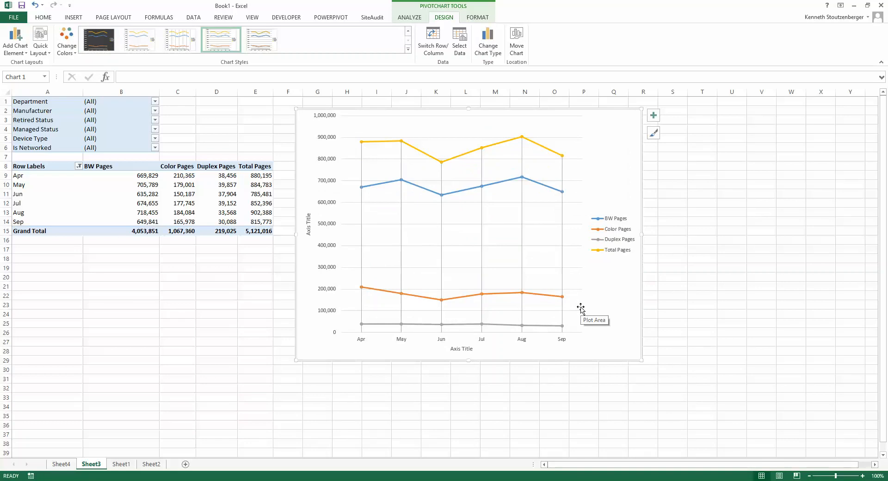
# Remove the axis titles from the chart and add a chart title.
pyautogui.click(654, 117)
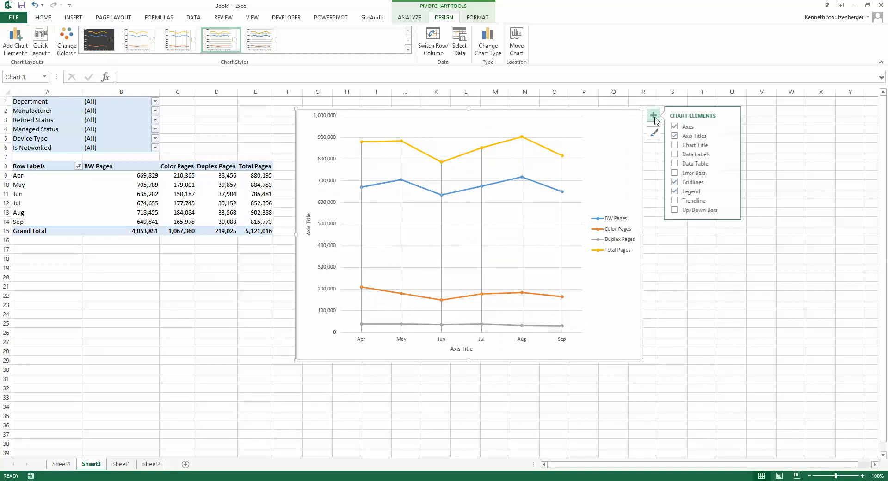
pyautogui.click(677, 138)
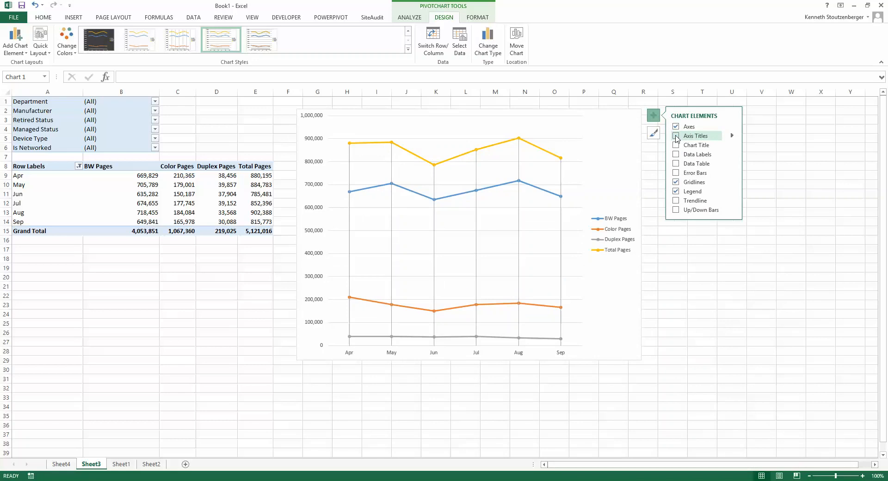
pyautogui.click(680, 146)
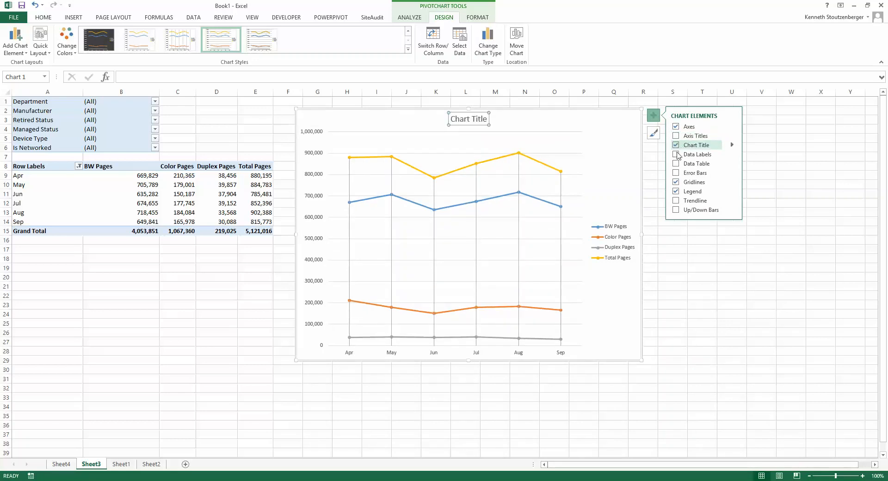
# Add a data table to the chart without data labels, and set the legend position to Bottom.
pyautogui.click(677, 156)
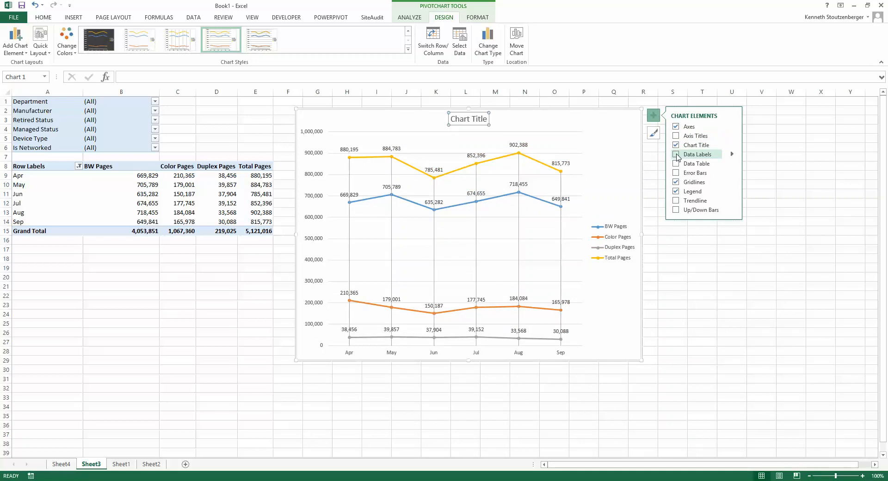
pyautogui.click(676, 156)
pyautogui.click(676, 164)
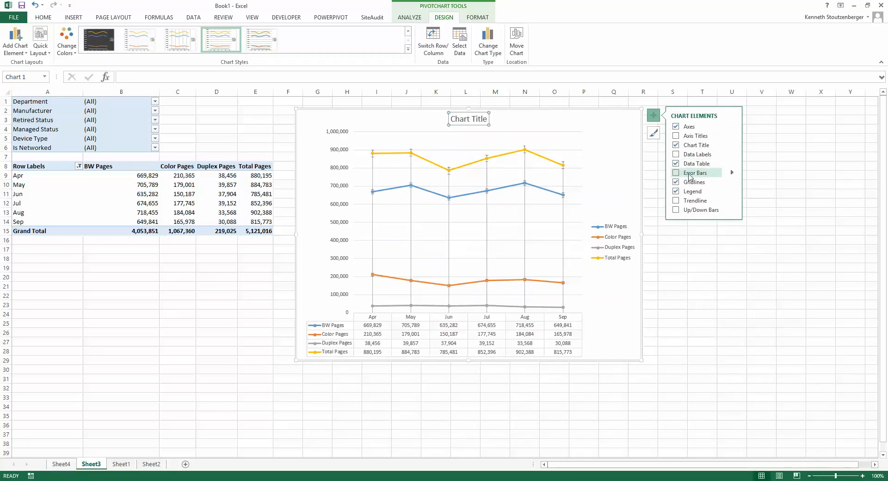
pyautogui.click(732, 194)
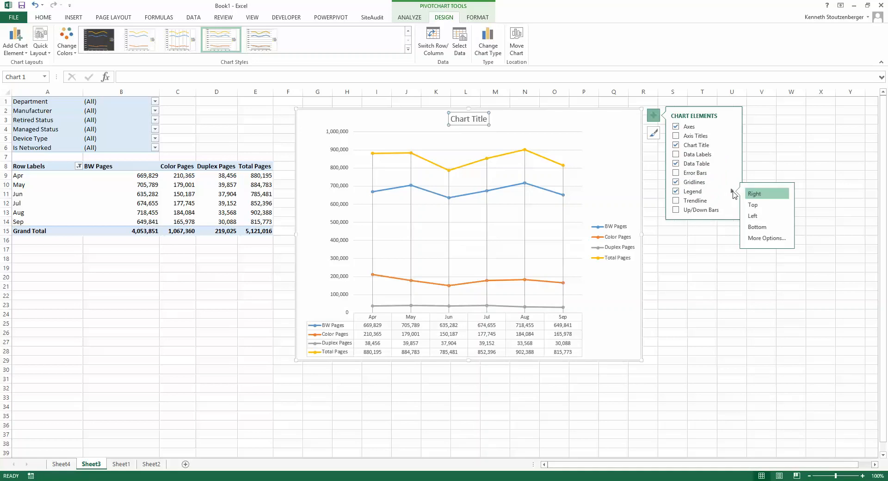
pyautogui.click(764, 228)
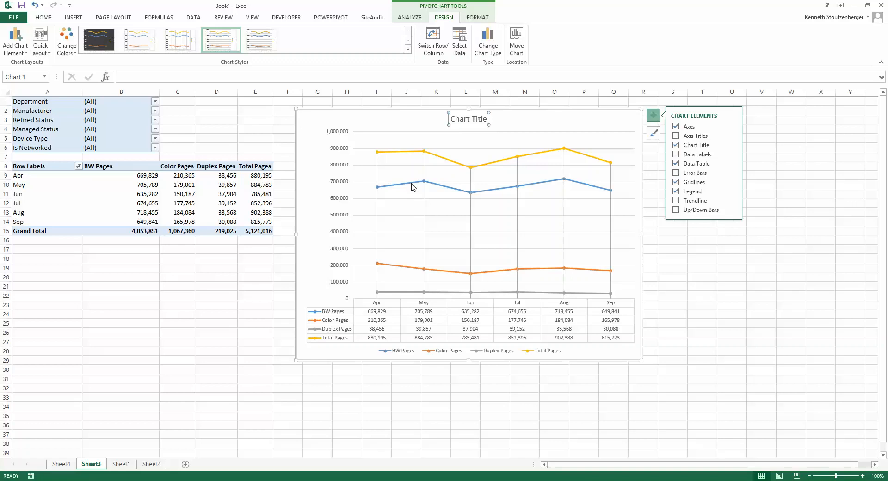
# Replace the placeholder chart title with "Volume Trend".
pyautogui.moveTo(416, 185)
pyautogui.click(483, 118)
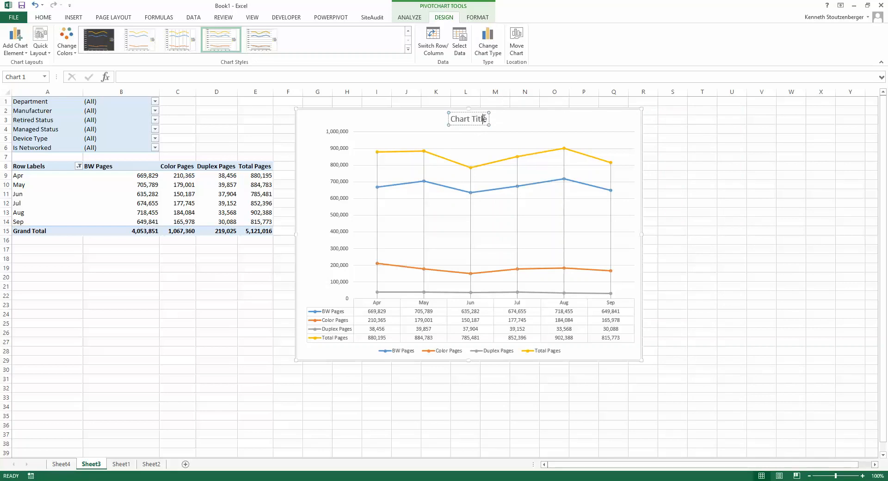
pyautogui.doubleClick(483, 119)
pyautogui.press('BackSpace')
pyautogui.press('BackSpace')
pyautogui.press('BackSpace')
pyautogui.press('BackSpace')
pyautogui.press('BackSpace')
pyautogui.press('BackSpace')
pyautogui.press('BackSpace')
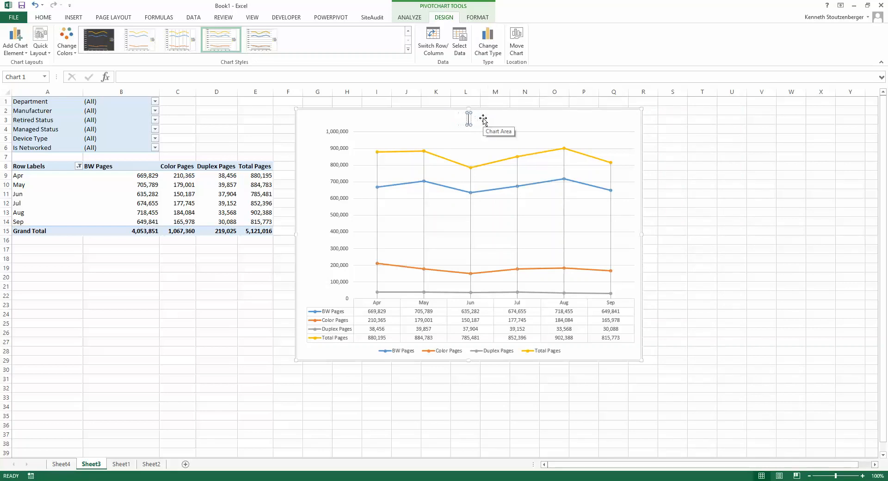
pyautogui.write('Volume Trend')
pyautogui.click(411, 125)
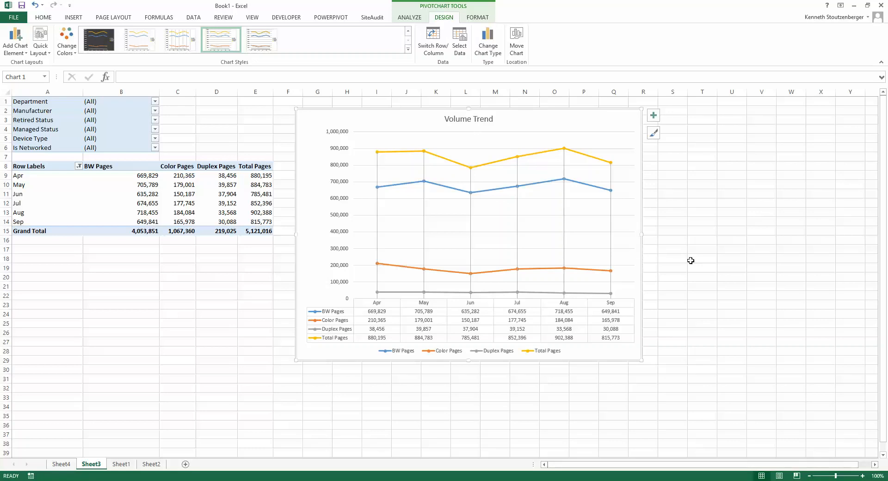
# Filter the PivotTable and Volume Trend chart to networked devices by setting the Is Networked filter to Yes.
pyautogui.press('super+c')
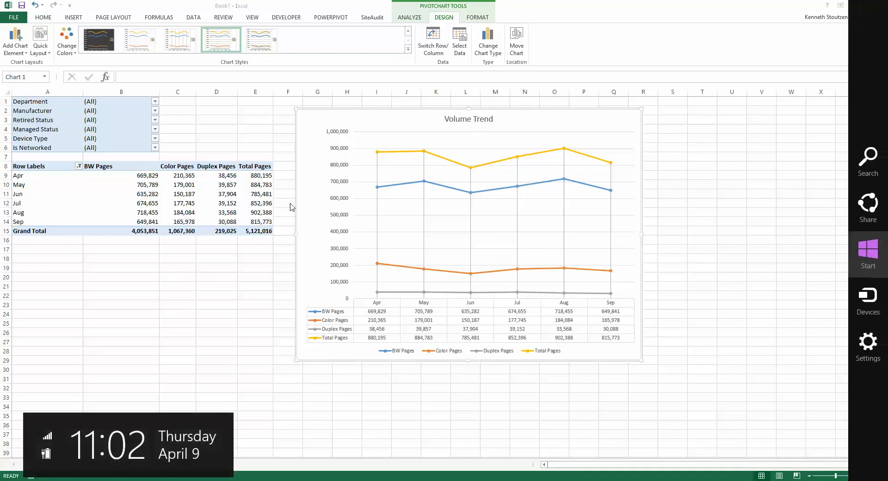
pyautogui.click(155, 151)
pyautogui.click(155, 148)
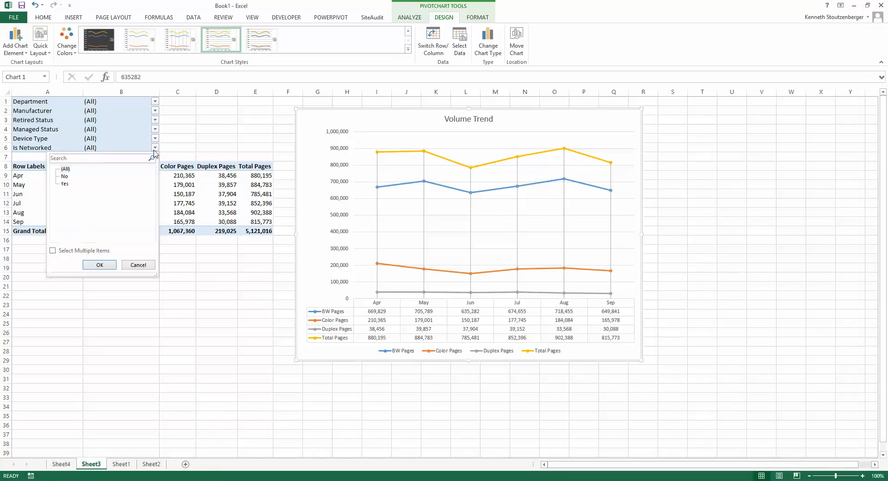
pyautogui.click(66, 183)
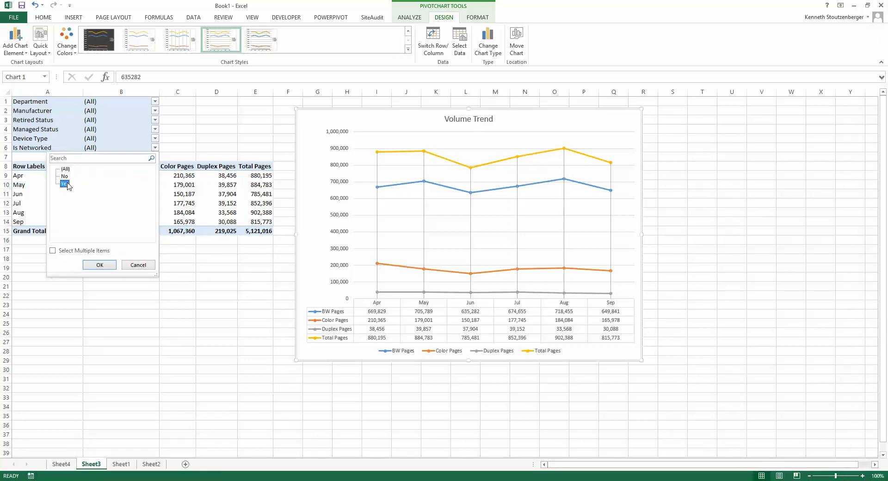
pyautogui.click(99, 265)
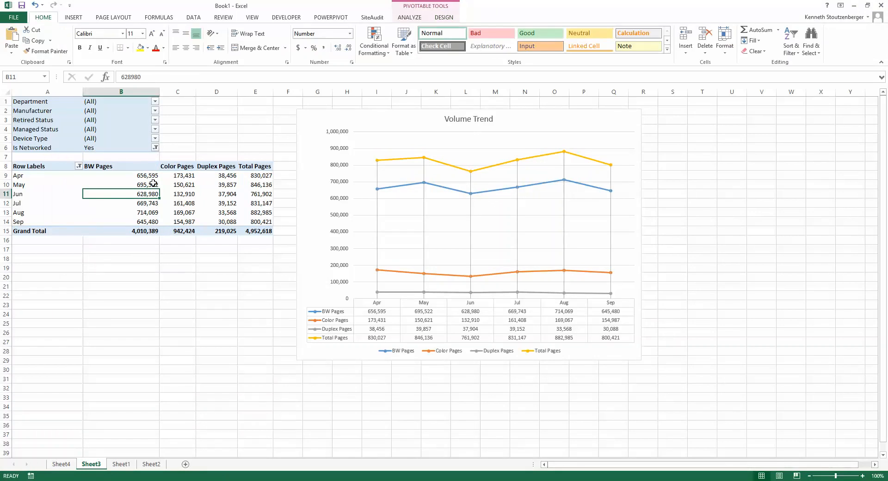
# Set the Is Networked filter to No so the PivotTable and chart cover only non-networked devices.
pyautogui.click(155, 148)
pyautogui.click(64, 177)
pyautogui.click(99, 265)
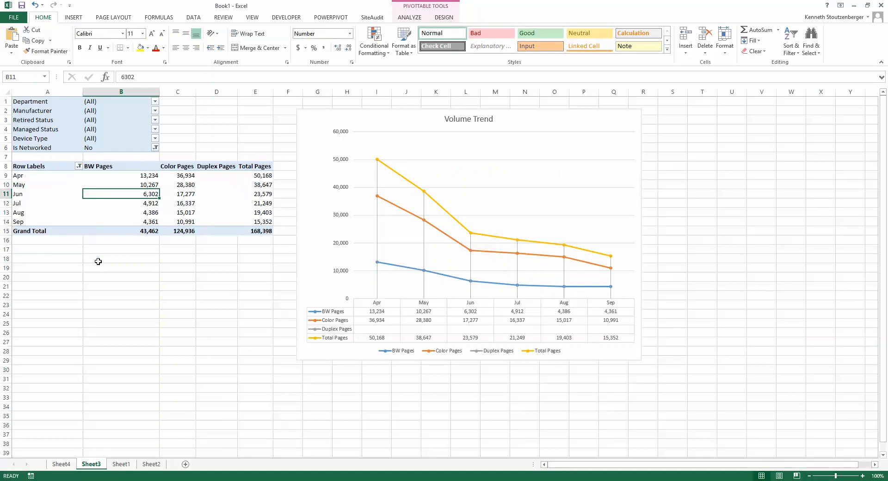
pyautogui.press('super+c')
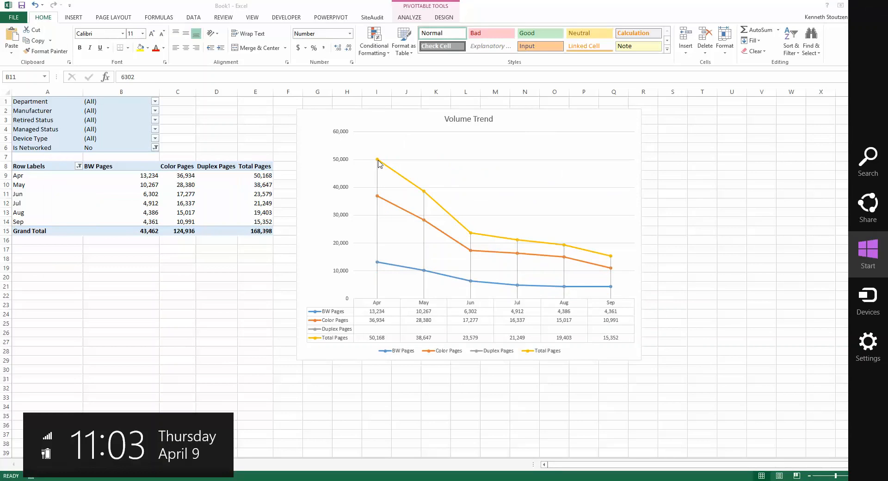
pyautogui.press('Escape')
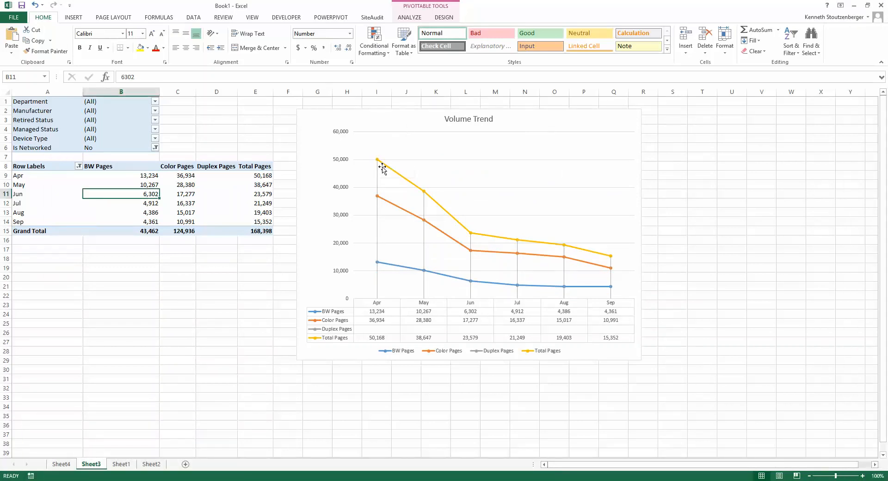
pyautogui.moveTo(384, 166)
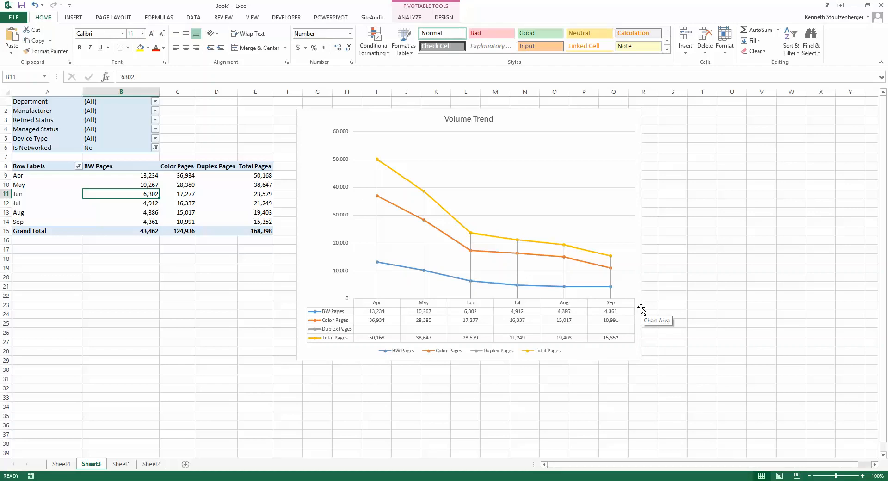
# Reset the Is Networked filter to (All).
pyautogui.click(155, 148)
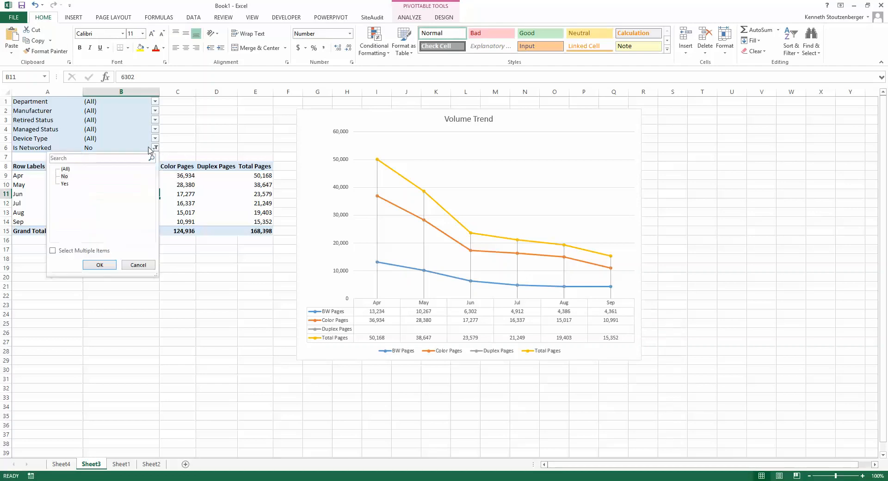
pyautogui.click(66, 169)
pyautogui.click(98, 264)
# Turn off multiple-item selection for the Manufacturer filter and filter the PivotTable to Canon.
pyautogui.click(155, 111)
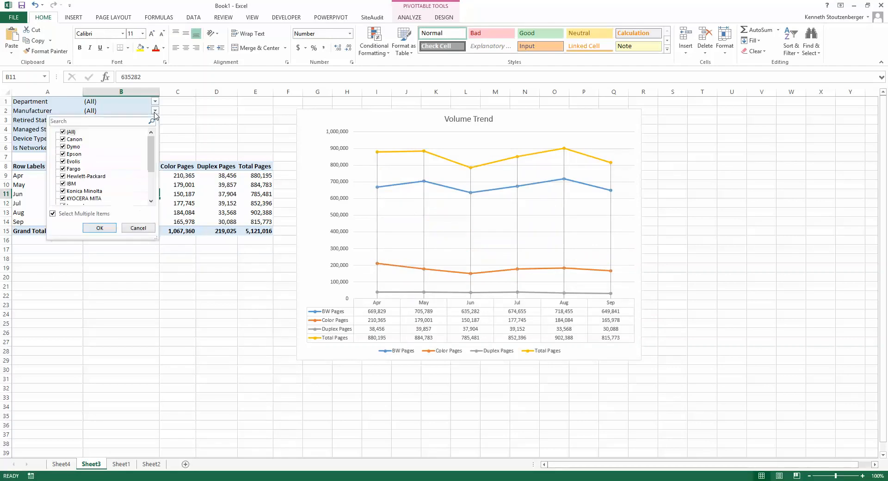
pyautogui.click(63, 139)
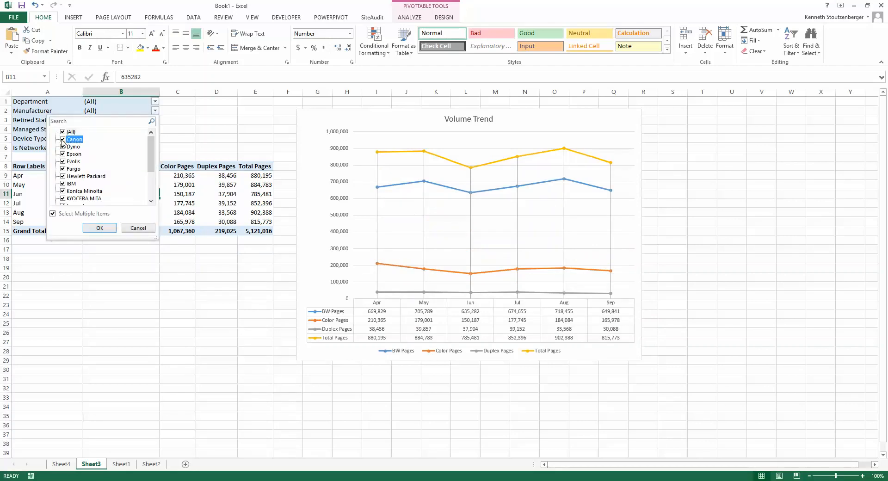
pyautogui.click(53, 214)
pyautogui.click(68, 140)
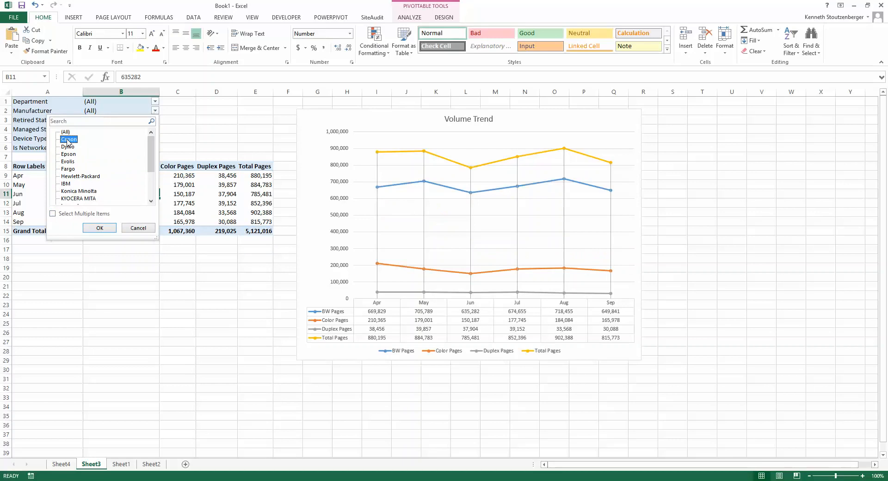
pyautogui.click(95, 228)
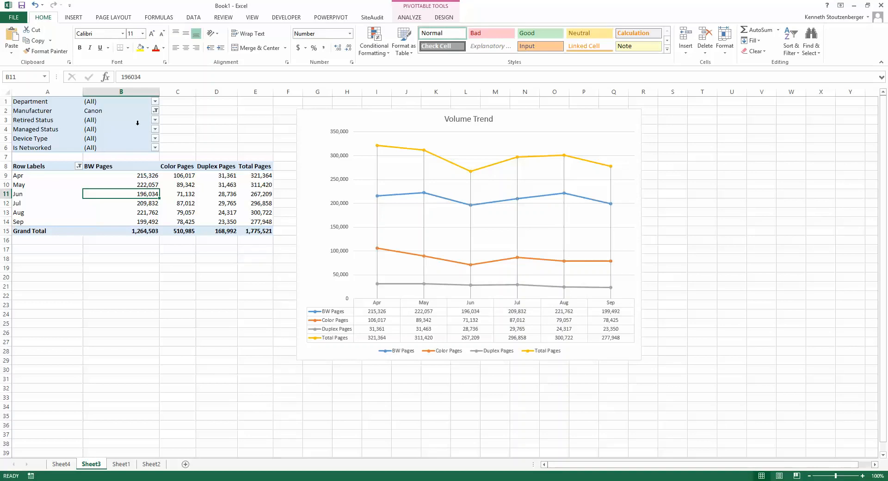
# Set the Manufacturer filter to Hewlett-Packard and examine the color and BW page lines in the chart.
pyautogui.click(155, 111)
pyautogui.click(69, 177)
pyautogui.click(93, 229)
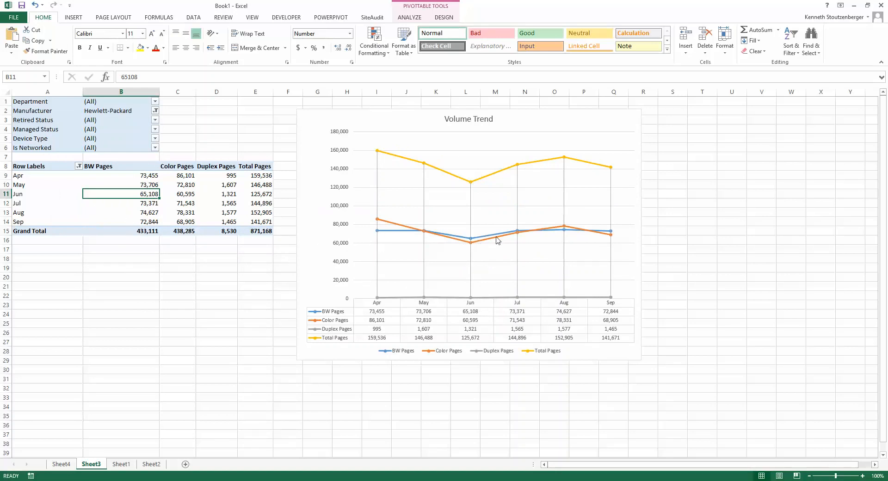
pyautogui.moveTo(541, 234)
pyautogui.moveTo(445, 239)
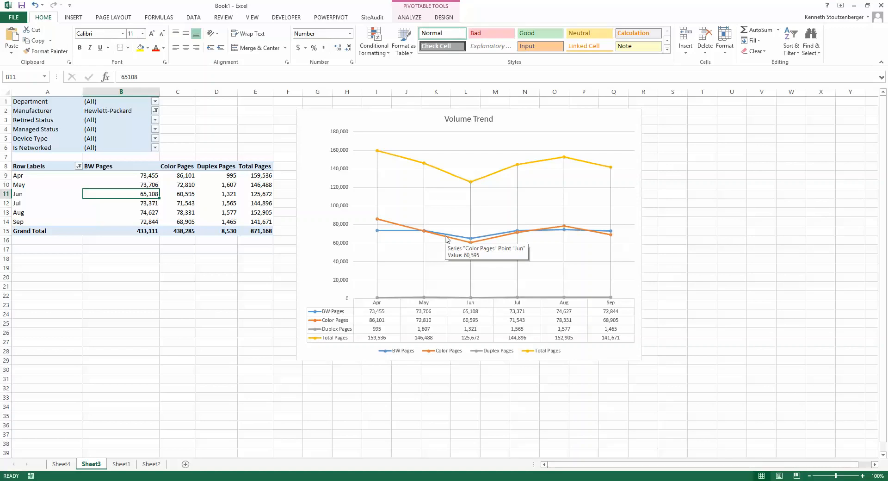
# Select the whole Volume Trend chart.
pyautogui.click(311, 118)
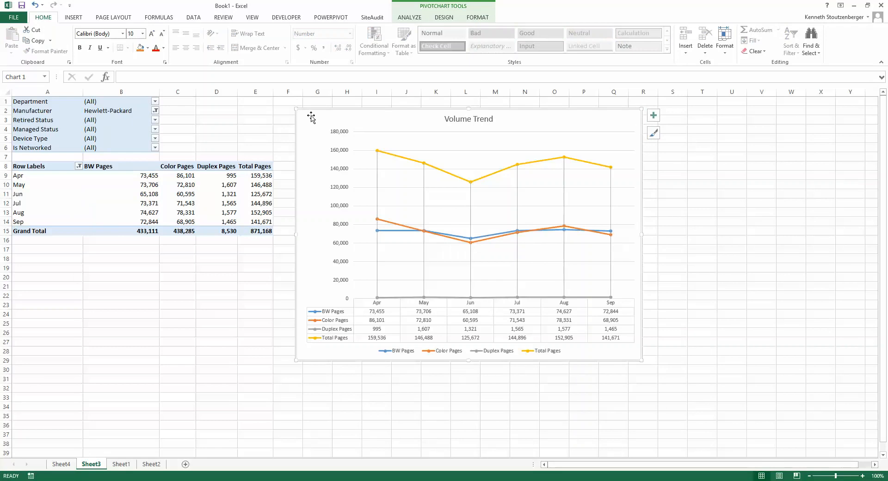